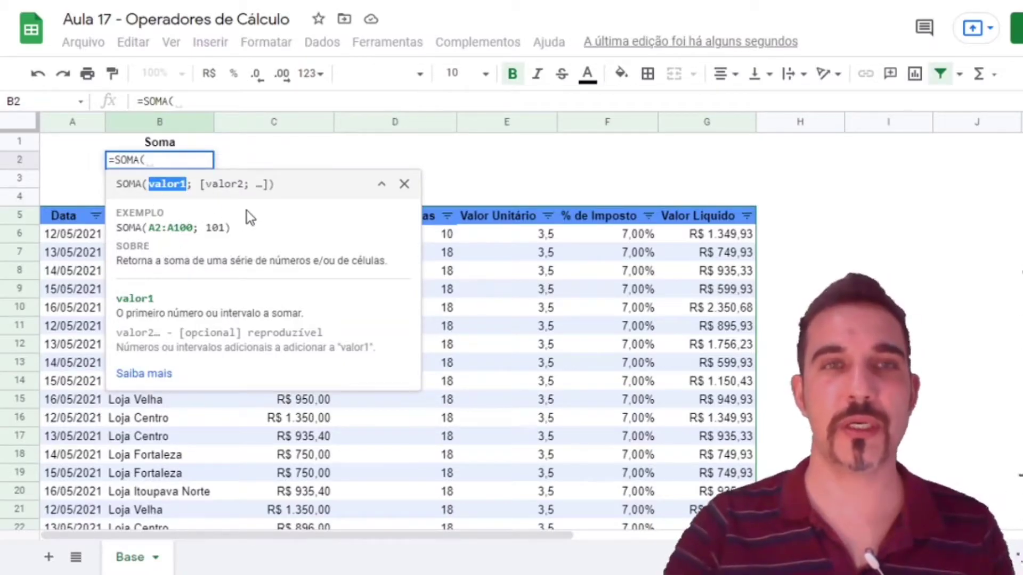
- Complete the SOMA formula in B2 so it totals the Valor Liquido column, G6:G39
{"action": "left_click_drag", "start_coordinate": [201, 184], "coordinate": [262, 186]}
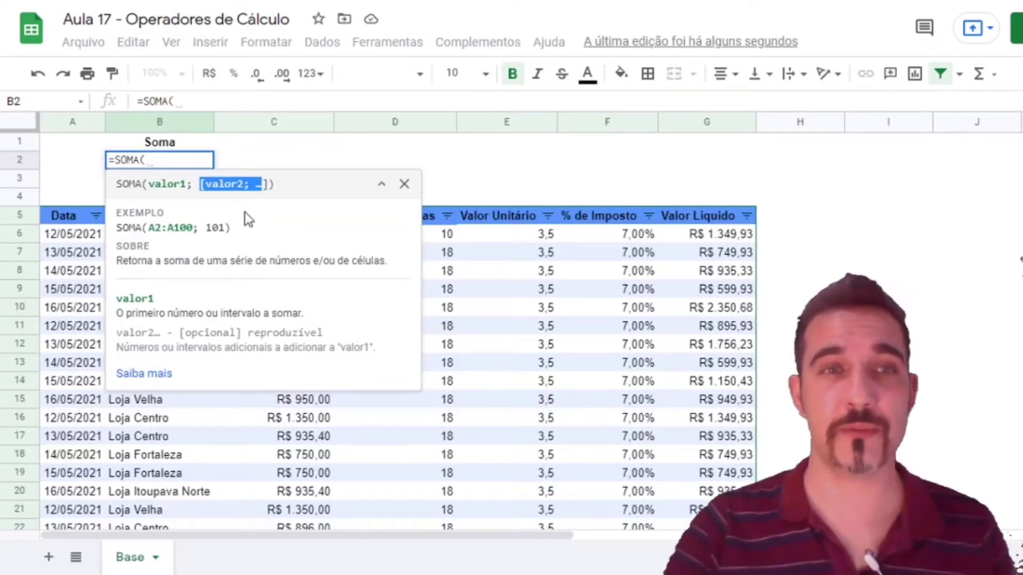
{"action": "left_click_drag", "start_coordinate": [122, 260], "coordinate": [307, 258]}
{"action": "left_click", "coordinate": [307, 257]}
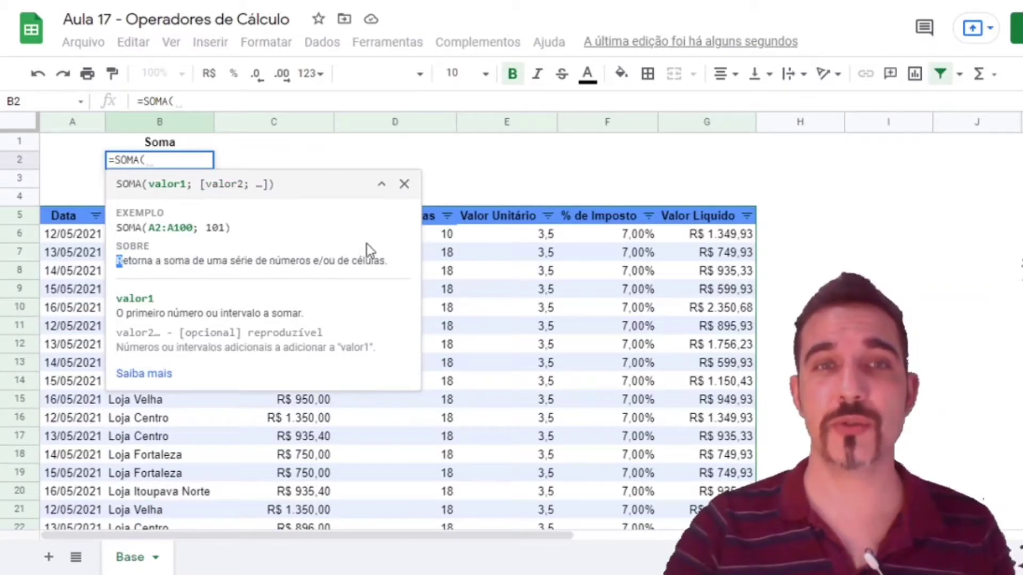
{"action": "left_click", "coordinate": [405, 189]}
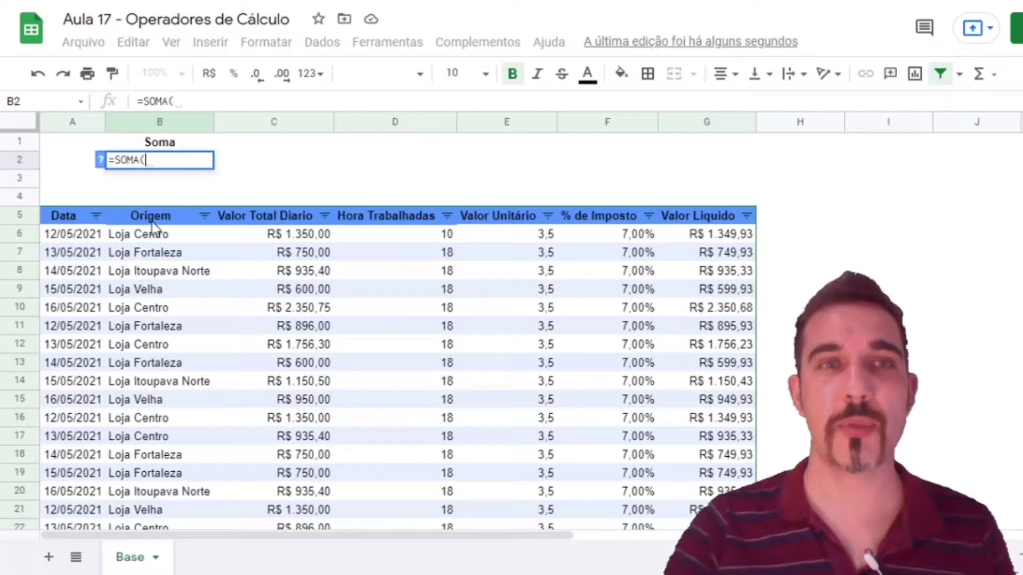
{"action": "left_click", "coordinate": [725, 235]}
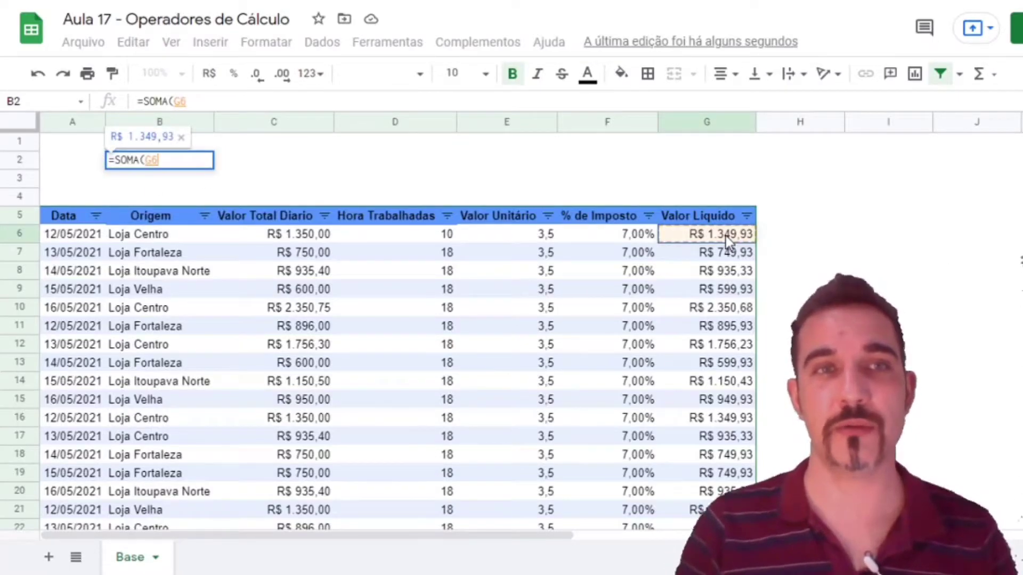
{"action": "key", "text": "ctrl+shift+Down"}
{"action": "type", "text": ")"}
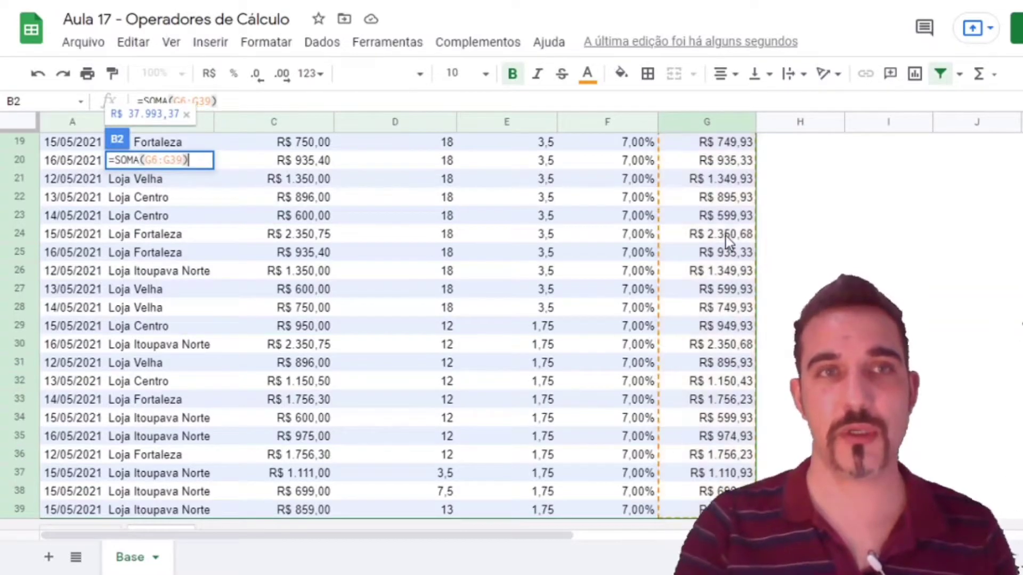
{"action": "key", "text": "Return"}
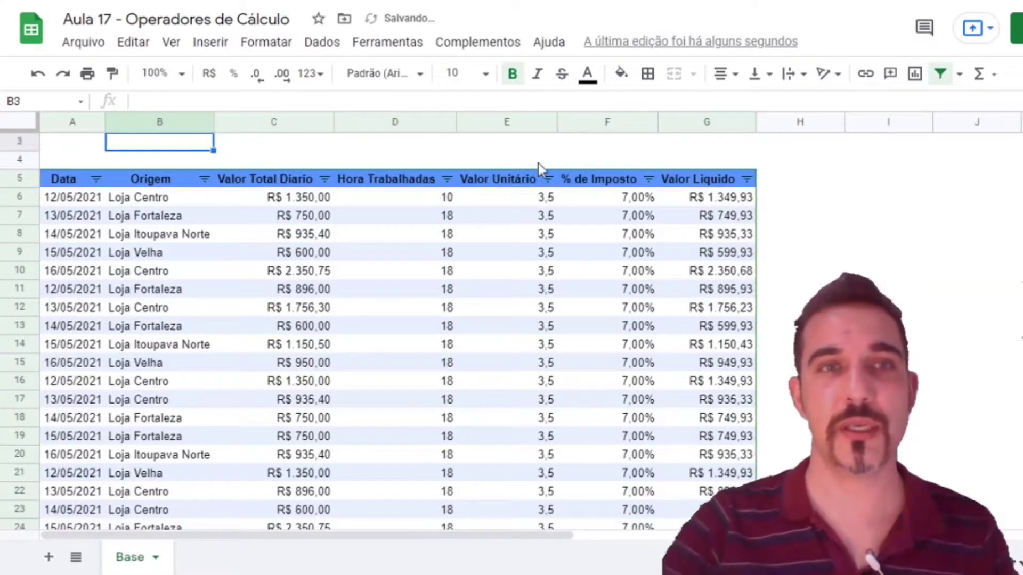
{"action": "scroll", "coordinate": [243, 254], "scroll_direction": "up", "scroll_amount": 1}
{"action": "left_click", "coordinate": [193, 161]}
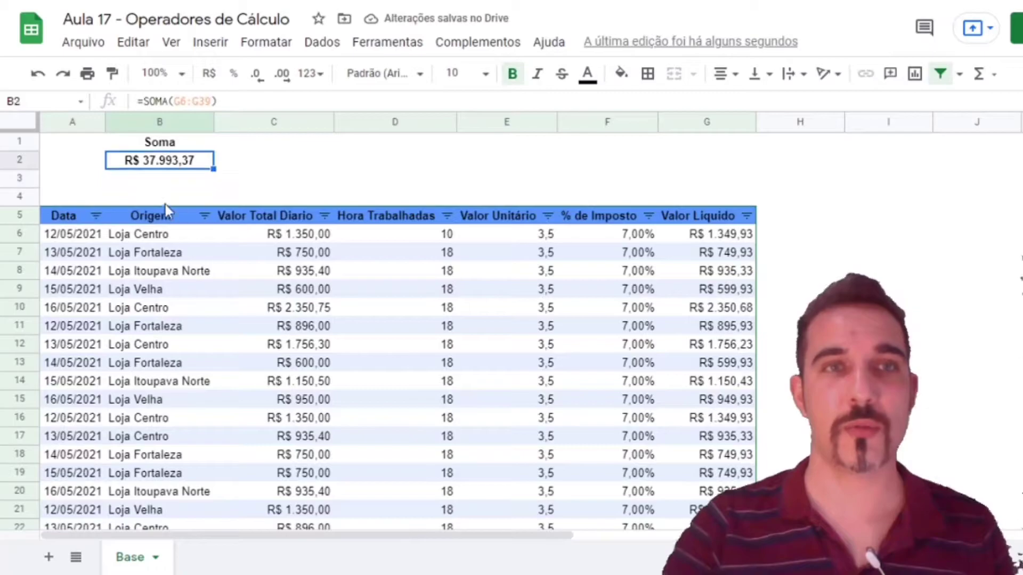
- Widen column B slightly and reselect the sum in B2
{"action": "left_click_drag", "start_coordinate": [212, 124], "coordinate": [219, 123]}
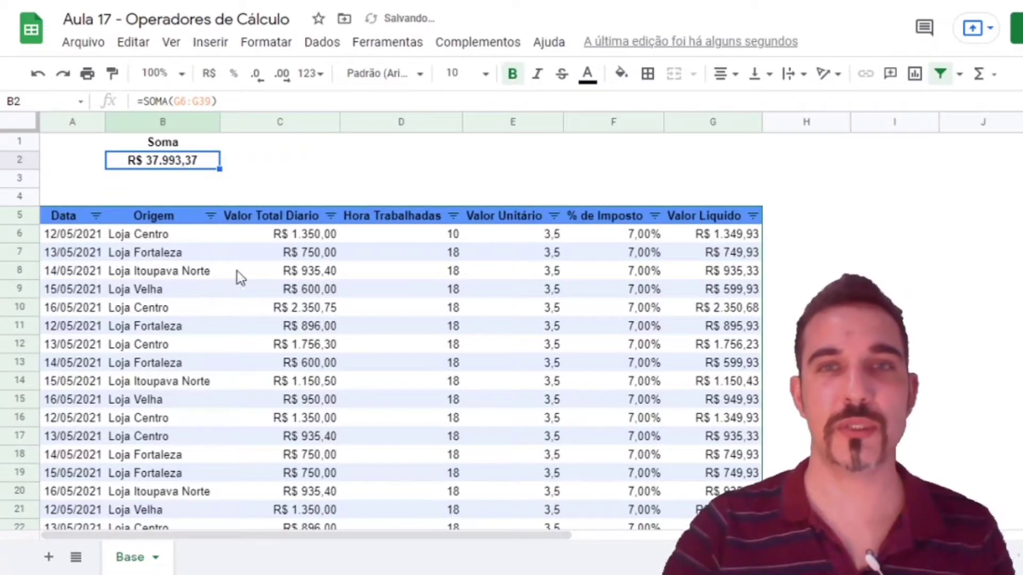
{"action": "left_click", "coordinate": [161, 184]}
{"action": "left_click", "coordinate": [176, 165]}
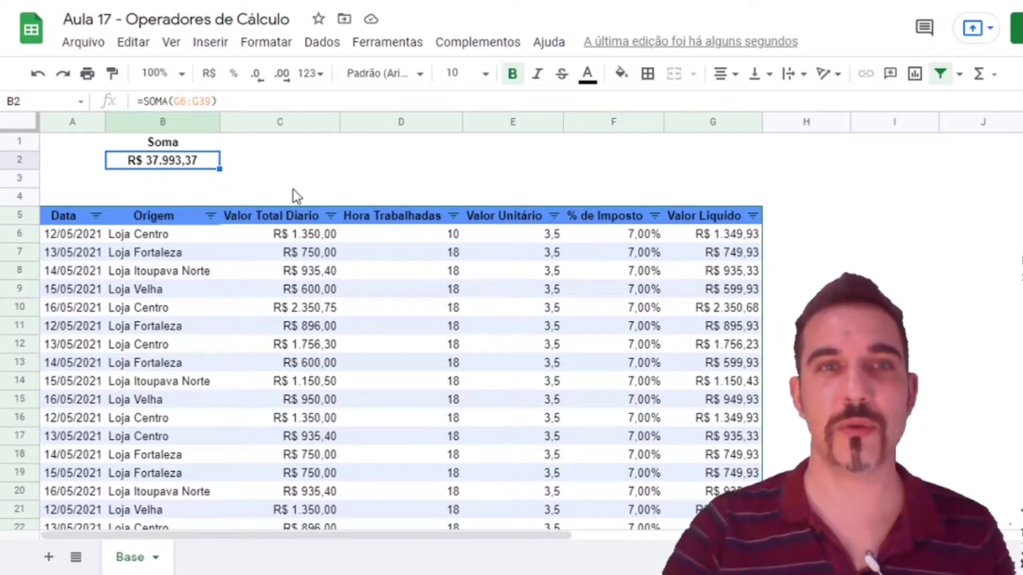
- Copy the formatting of the Soma heading in B1 to C1 and enter the heading "Soma Se" there
{"action": "left_click", "coordinate": [191, 142]}
{"action": "left_click", "coordinate": [113, 75]}
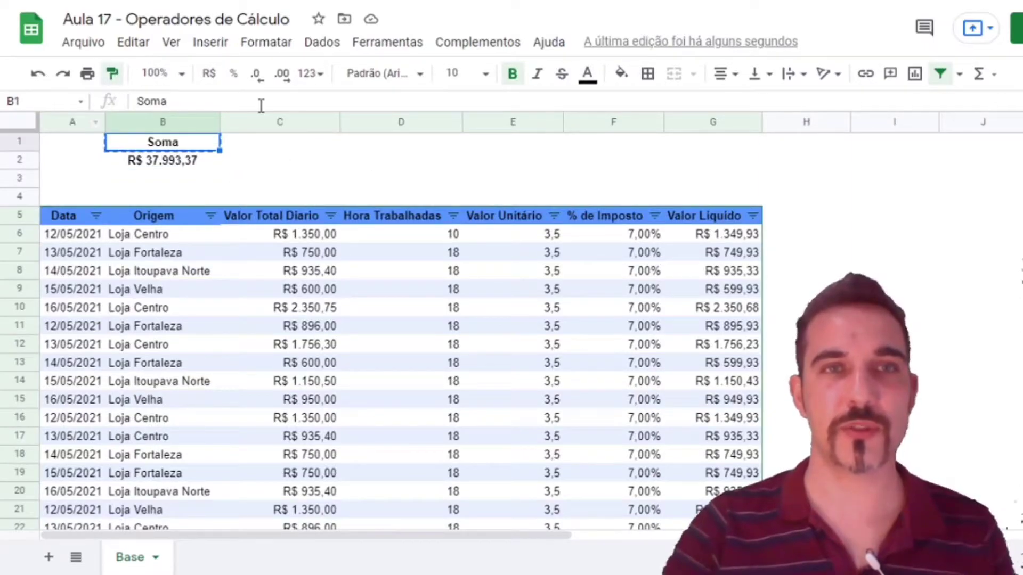
{"action": "left_click", "coordinate": [260, 147]}
{"action": "type", "text": "Soma Se"}
{"action": "key", "text": "Return"}
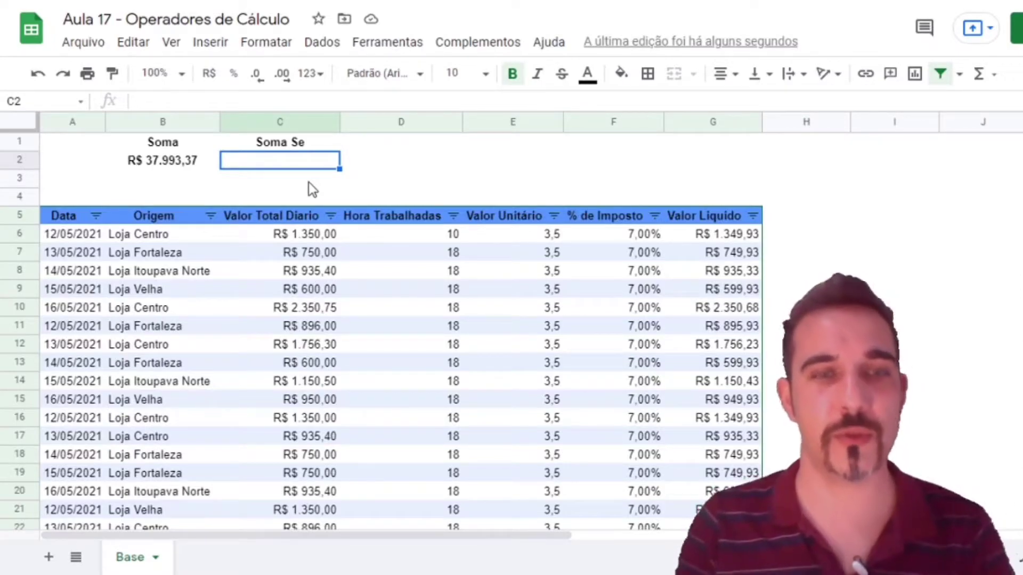
- Start a SOMASE formula in C2 and review the help for its intervalo, criterio and intervalo_da_soma arguments
{"action": "type", "text": "=somase"}
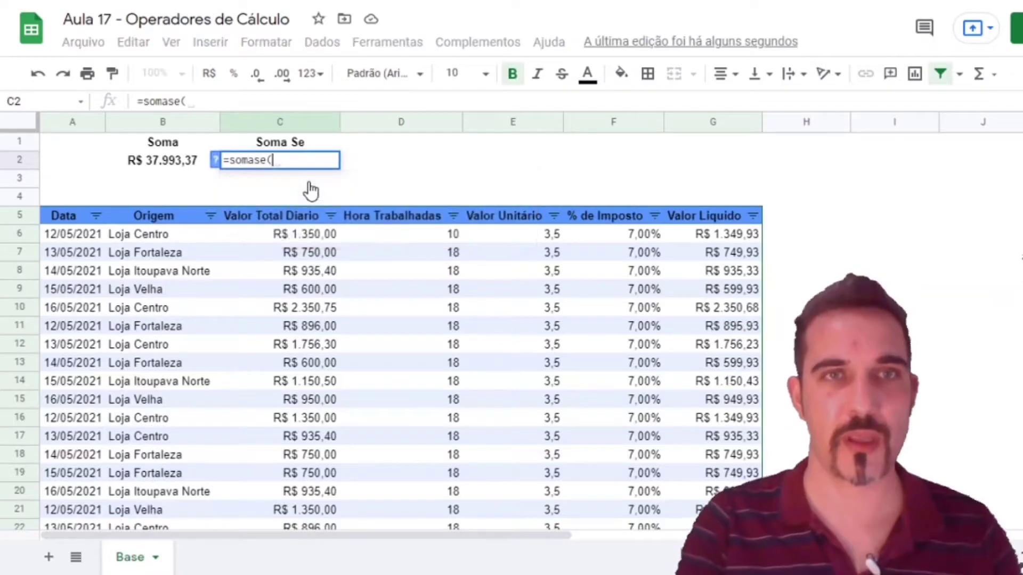
{"action": "left_click", "coordinate": [310, 186]}
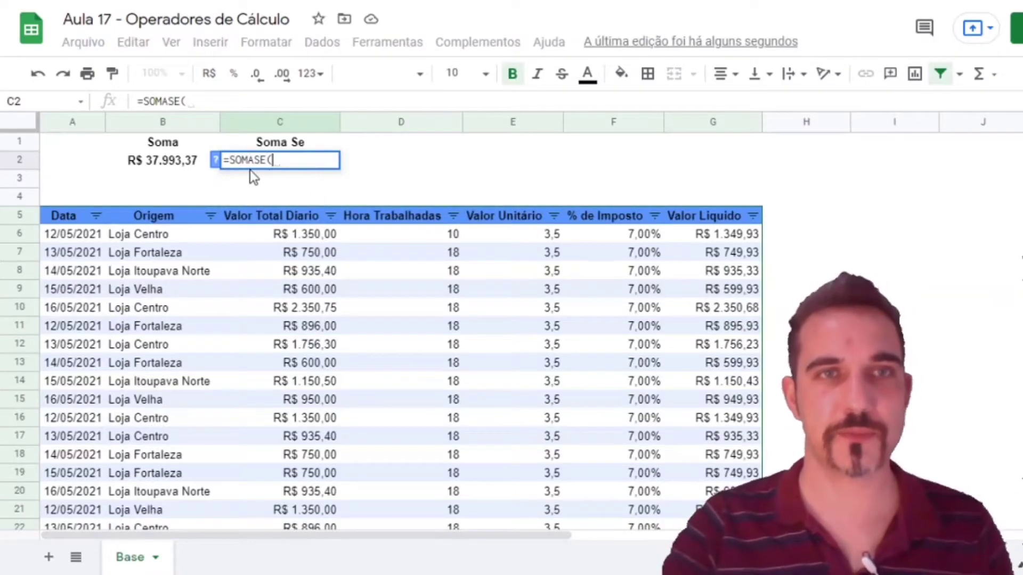
{"action": "left_click", "coordinate": [216, 160]}
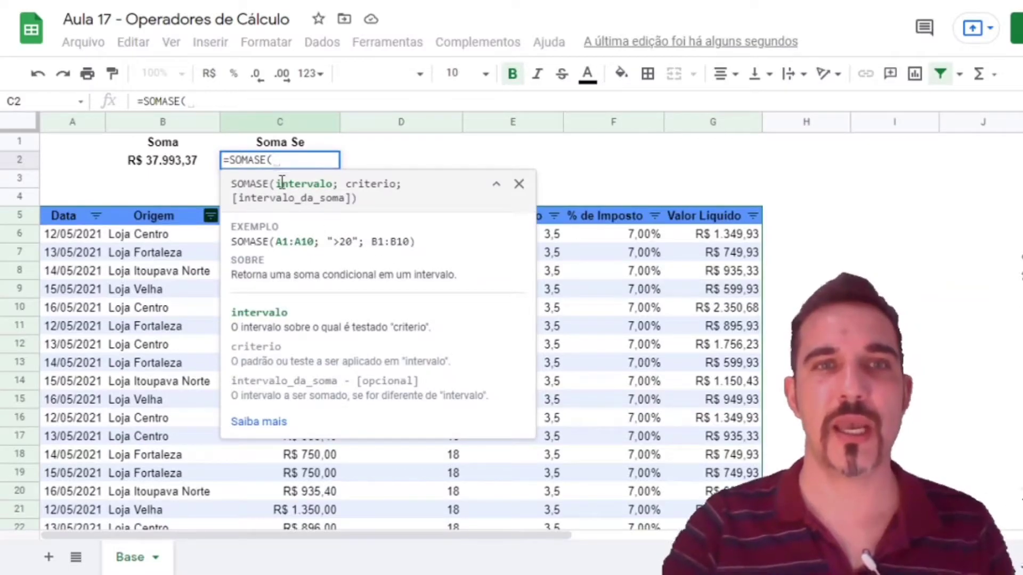
{"action": "left_click_drag", "start_coordinate": [275, 184], "coordinate": [335, 184]}
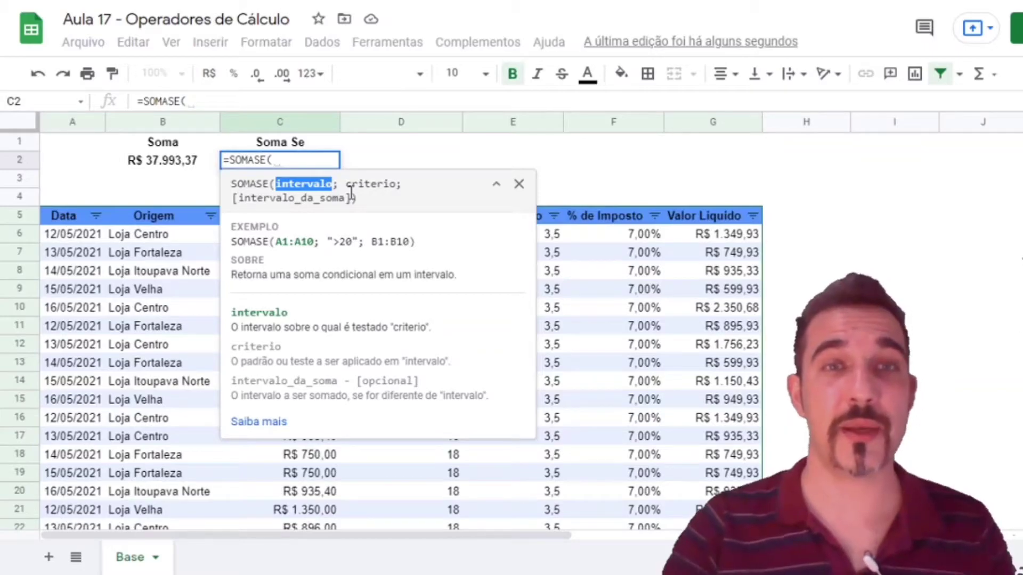
{"action": "left_click_drag", "start_coordinate": [347, 184], "coordinate": [397, 184]}
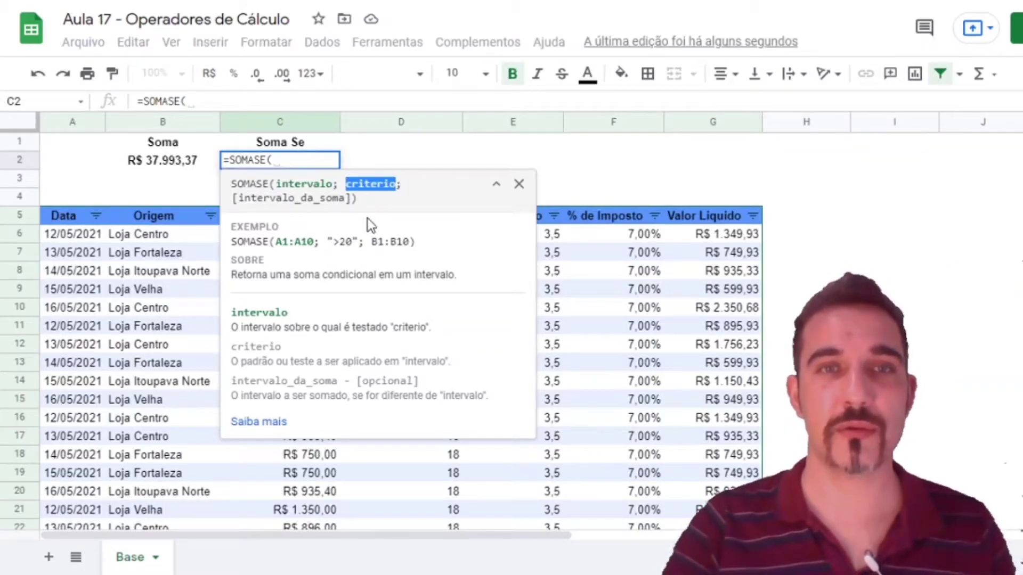
{"action": "left_click_drag", "start_coordinate": [237, 199], "coordinate": [349, 198]}
{"action": "left_click", "coordinate": [301, 205]}
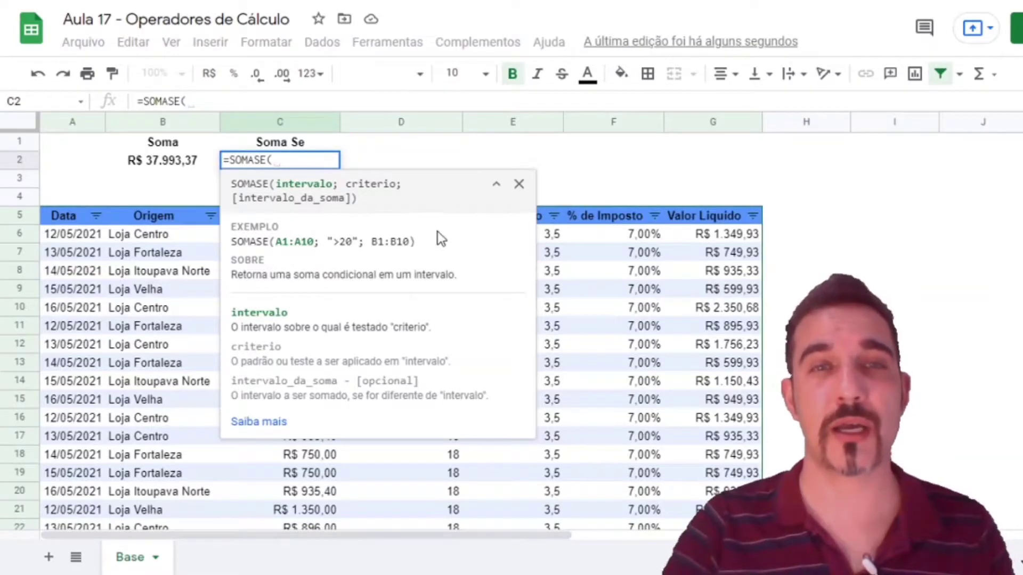
{"action": "left_click", "coordinate": [518, 187]}
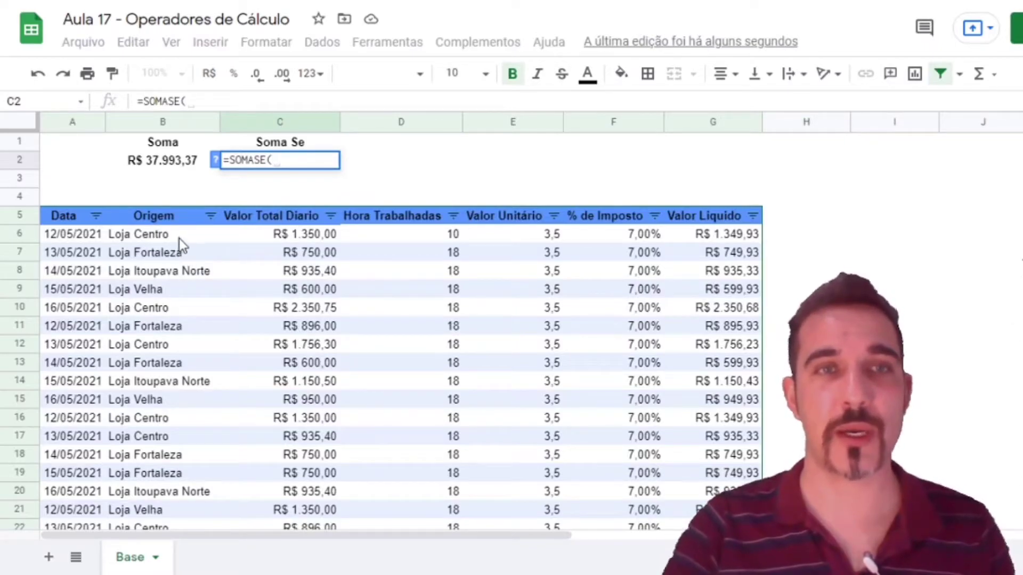
- Give the SOMASE formula the test range D5:G39 and the criterion ">15"
{"action": "left_click", "coordinate": [423, 233]}
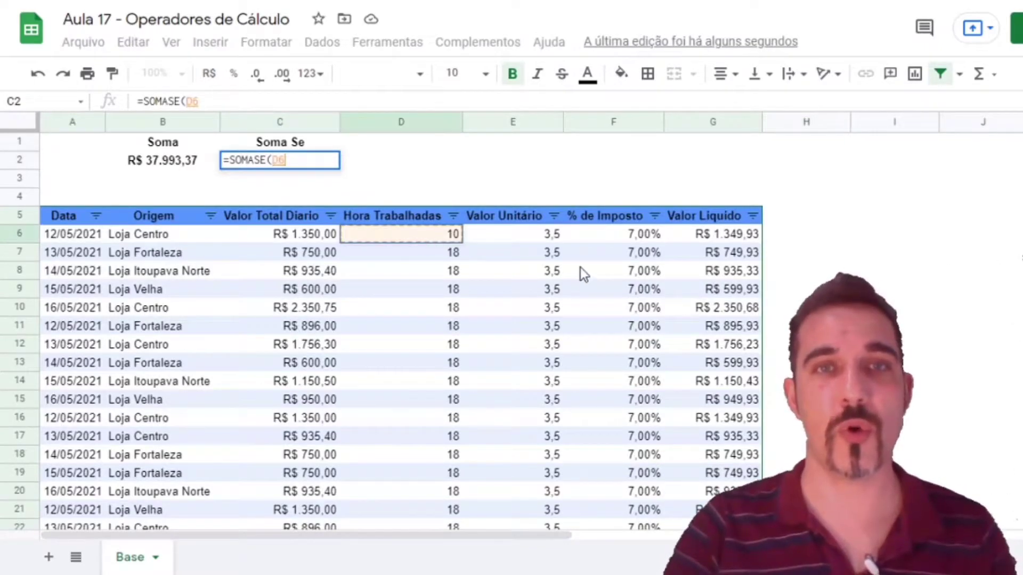
{"action": "key", "text": "ctrl+shift+Down"}
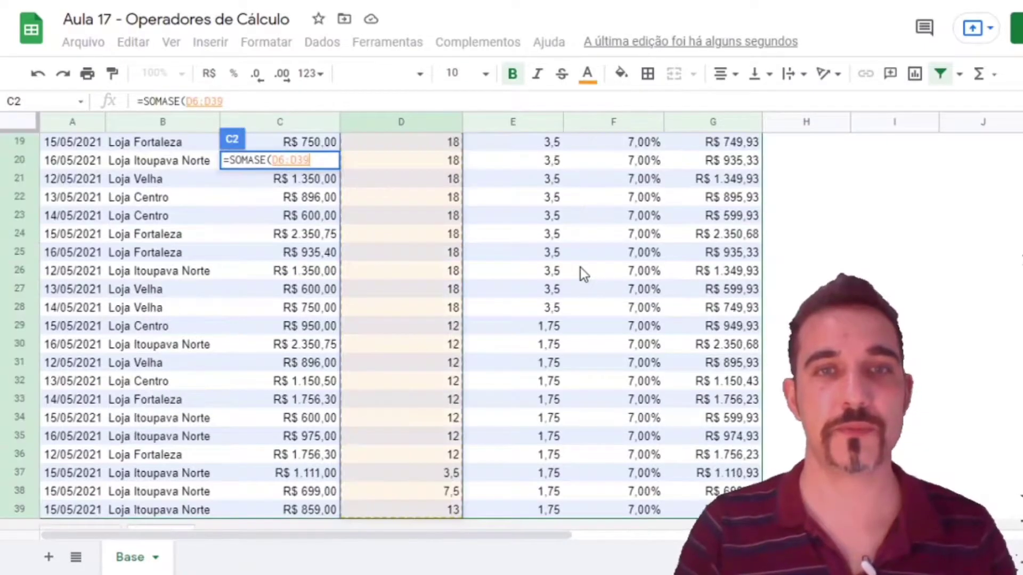
{"action": "type", "text": ";"}
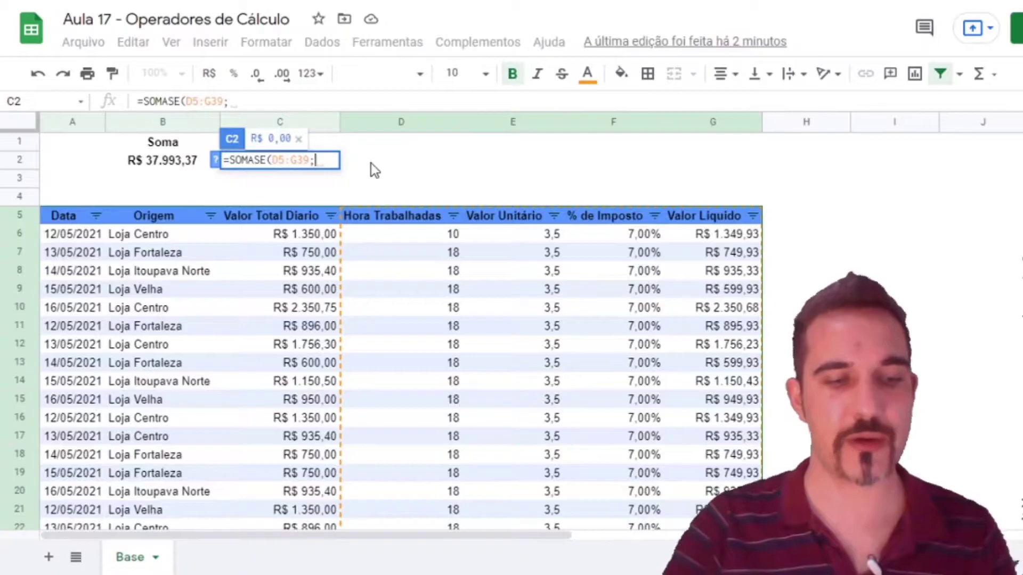
{"action": "type", "text": "\"\""}
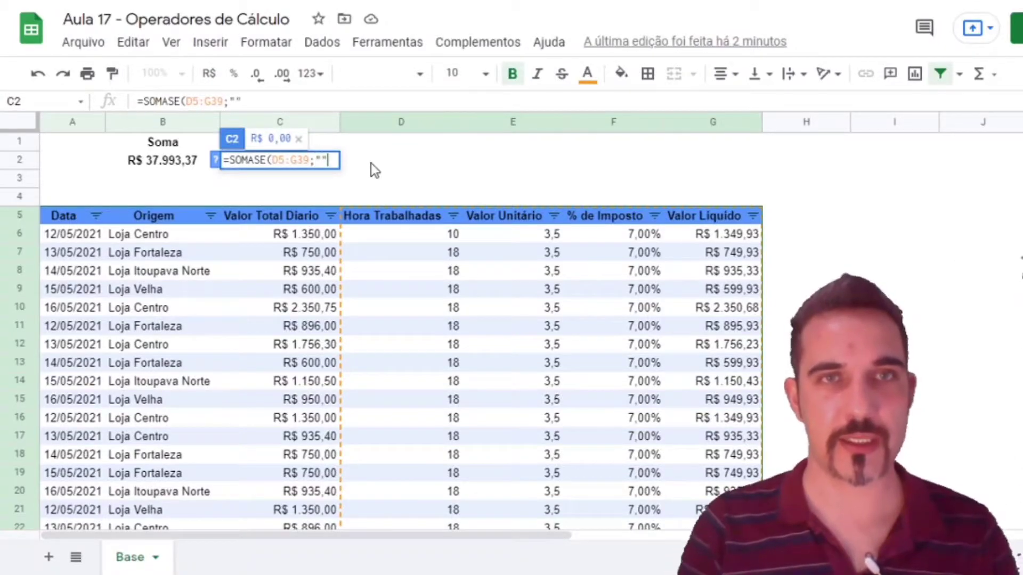
{"action": "key", "text": "Left"}
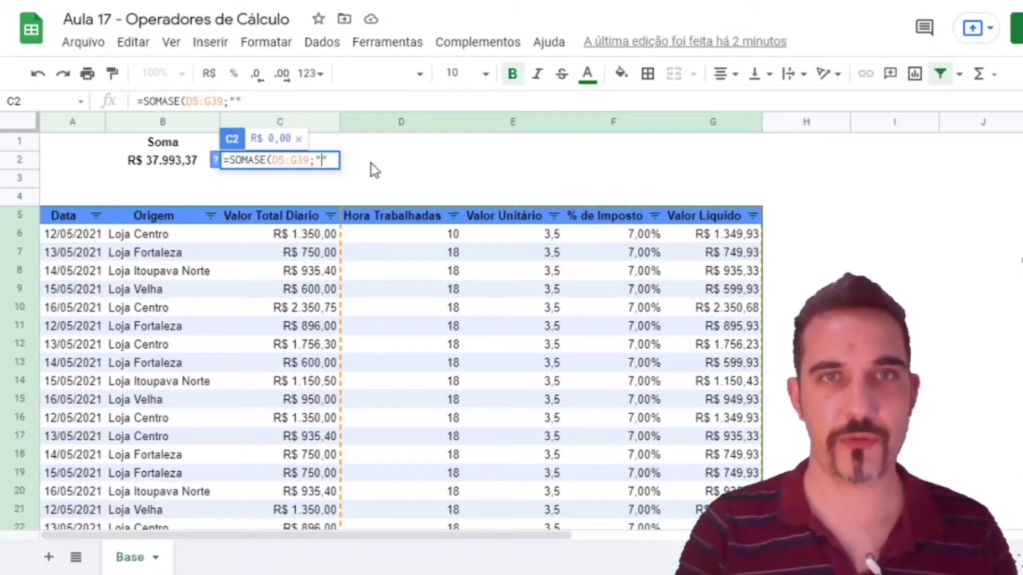
{"action": "type", "text": ">1"}
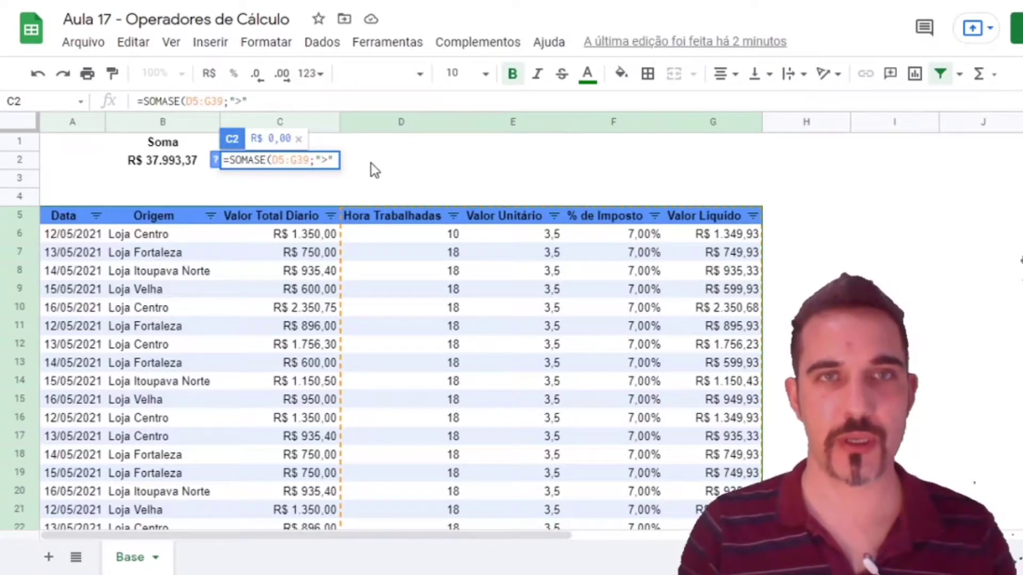
{"action": "type", "text": "5"}
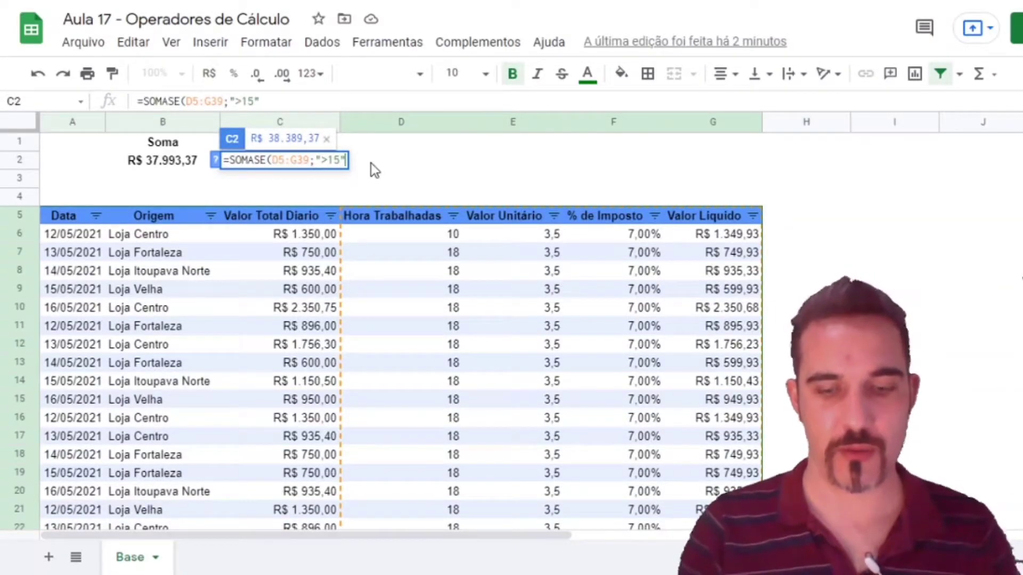
{"action": "key", "text": "Right"}
{"action": "type", "text": ";"}
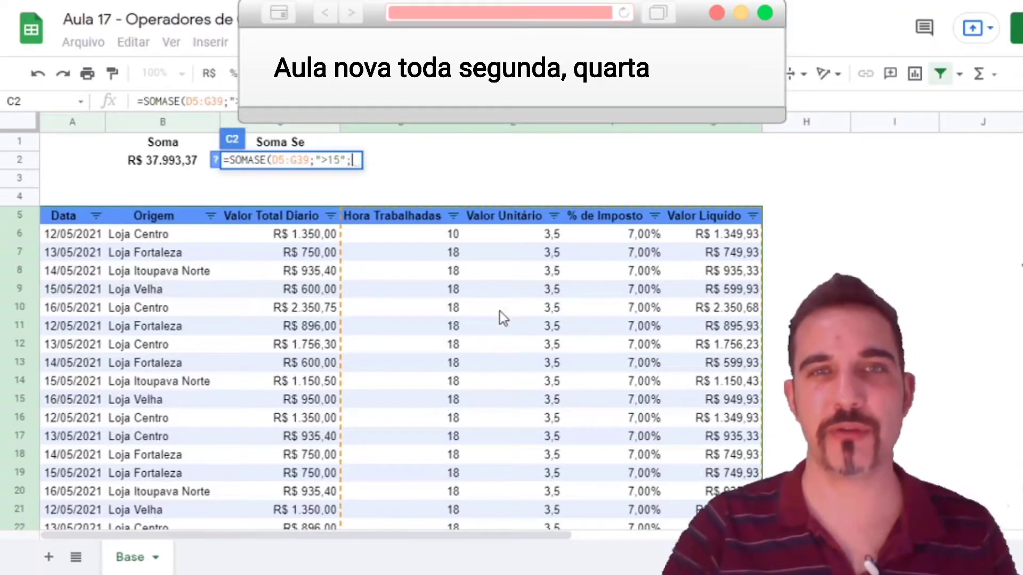
- Finish the SOMASE formula in C2 with the Valor Liquido cells G6:G39 as the sum range
{"action": "left_click", "coordinate": [719, 234]}
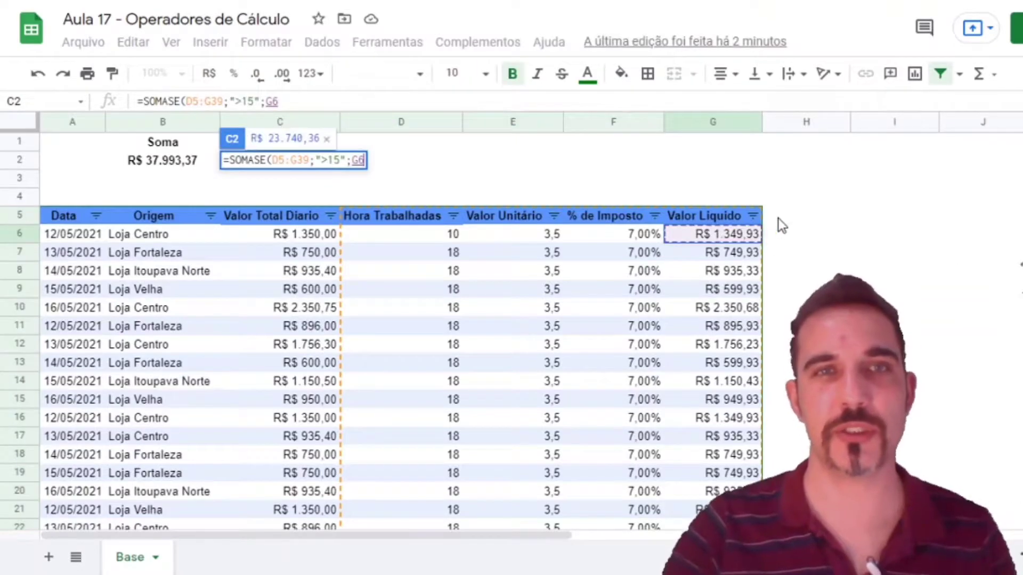
{"action": "key", "text": "ctrl+shift+Down"}
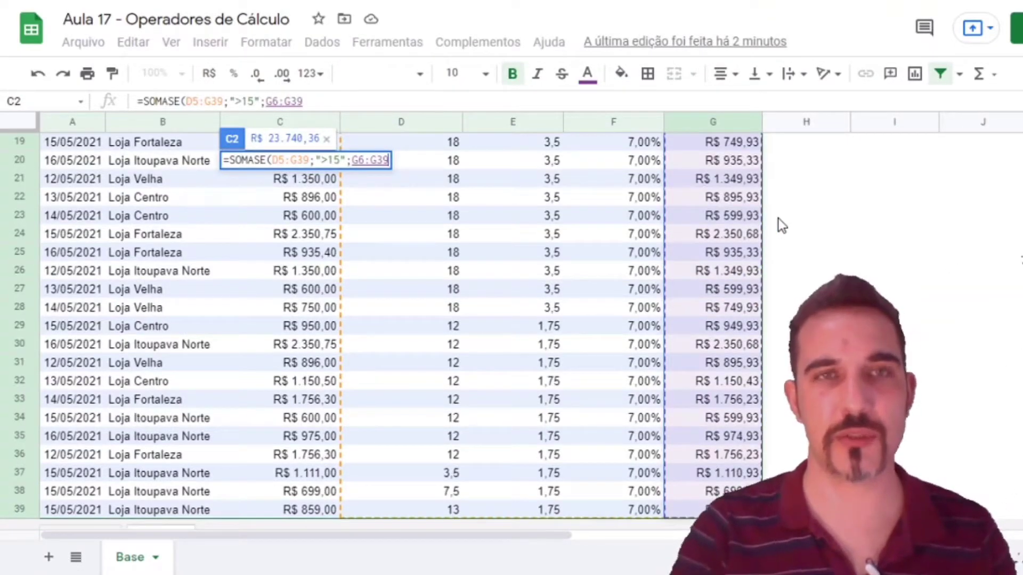
{"action": "type", "text": ")"}
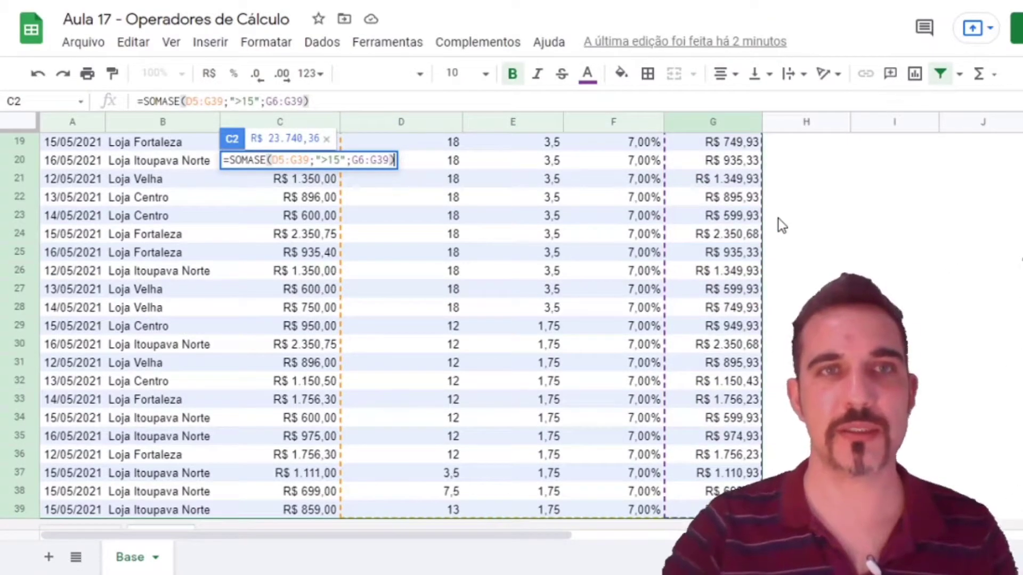
{"action": "key", "text": "Return"}
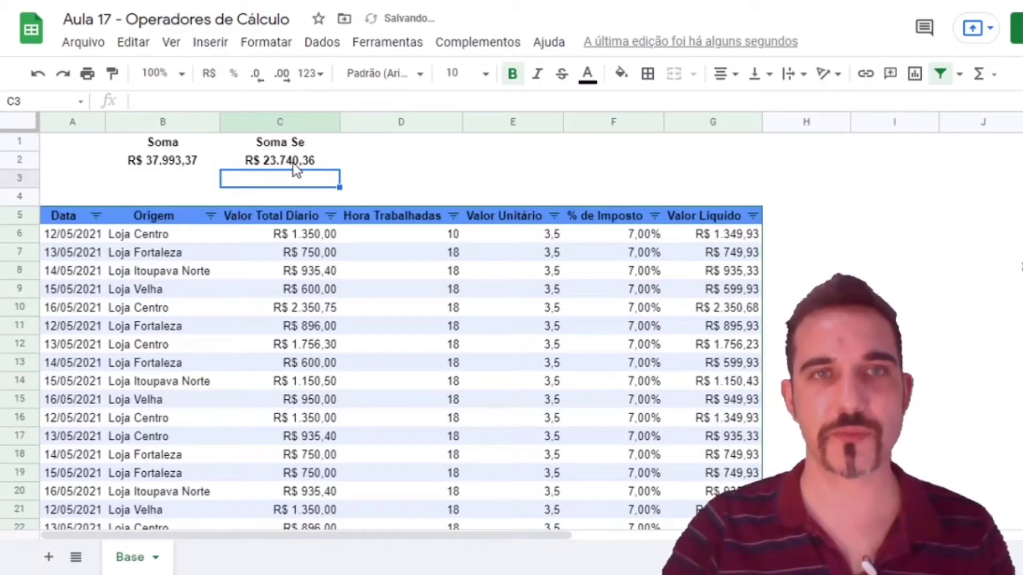
- Test the ">15" criterion of the Soma Se formula by setting Hora Trabalhadas in D6 to 16 and rechecking C2
{"action": "left_click", "coordinate": [271, 159]}
{"action": "scroll", "coordinate": [417, 300], "scroll_direction": "down", "scroll_amount": 2}
{"action": "scroll", "coordinate": [417, 300], "scroll_direction": "up", "scroll_amount": 2}
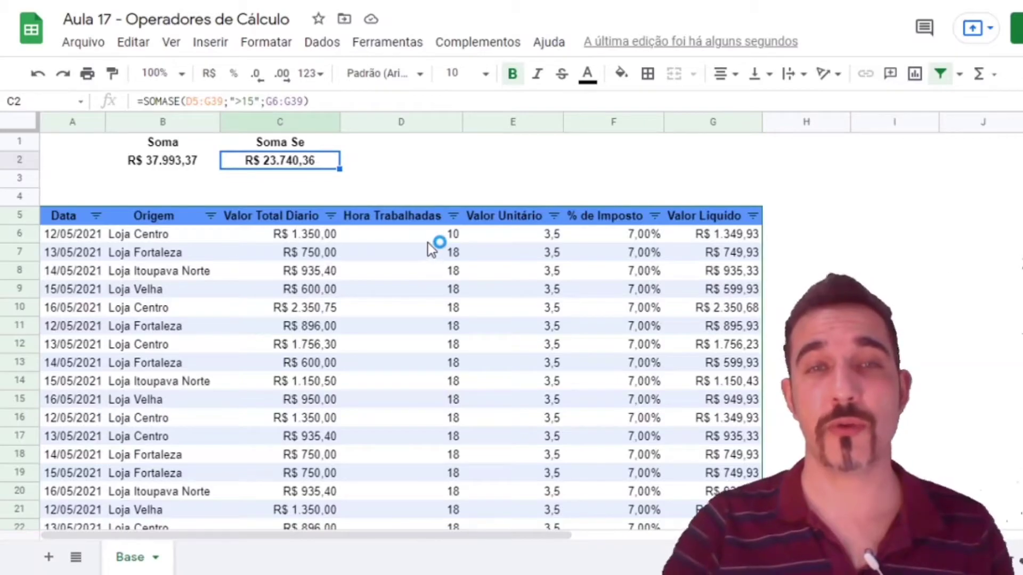
{"action": "left_click_drag", "start_coordinate": [261, 101], "coordinate": [229, 101]}
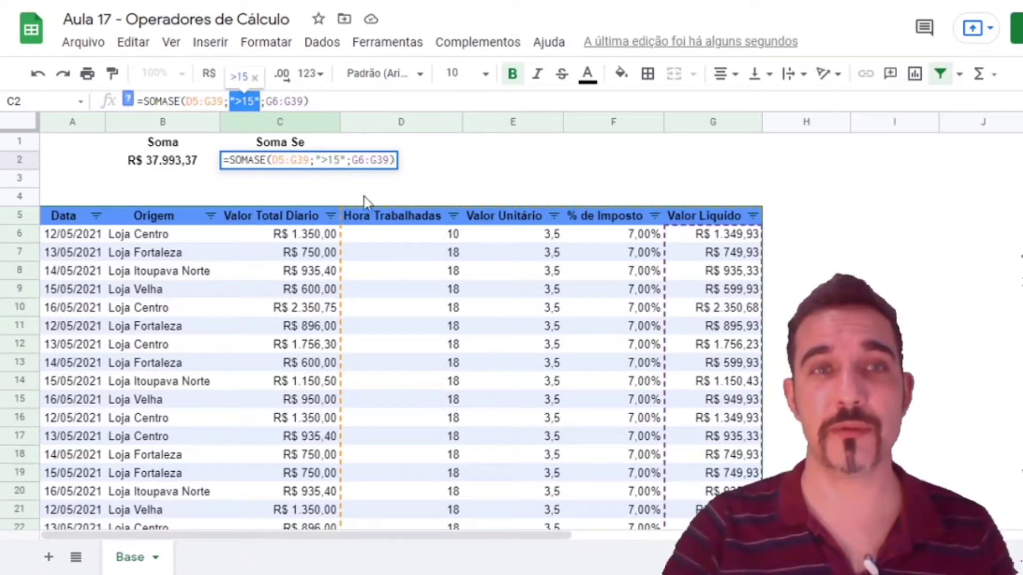
{"action": "left_click", "coordinate": [421, 241]}
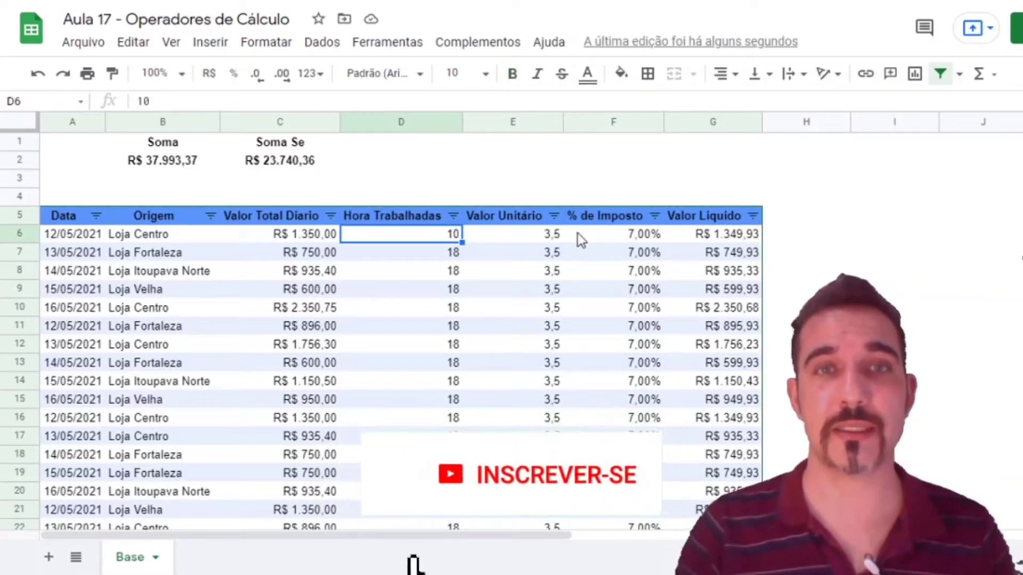
{"action": "type", "text": "16"}
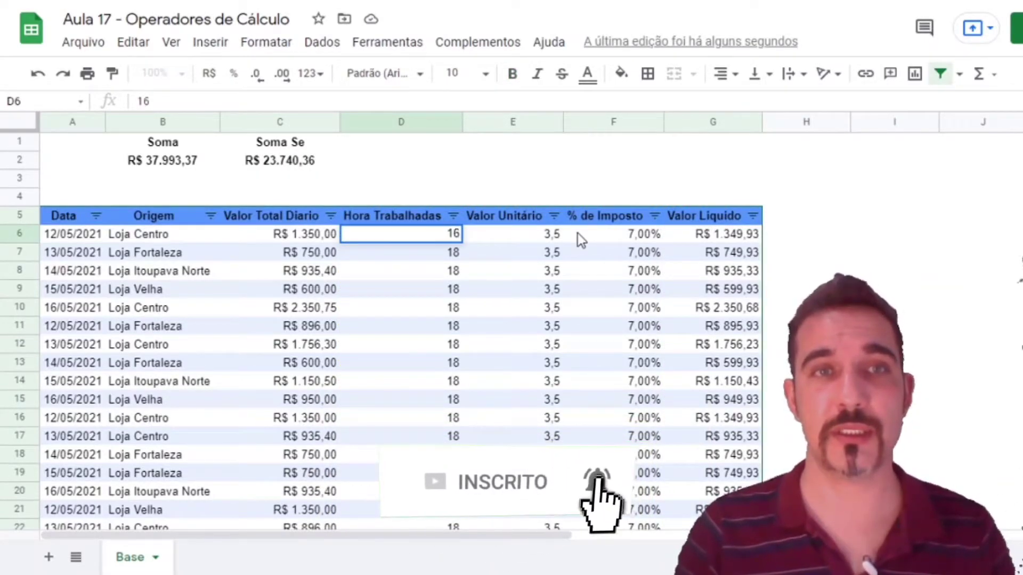
{"action": "key", "text": "Return"}
{"action": "left_click", "coordinate": [278, 162]}
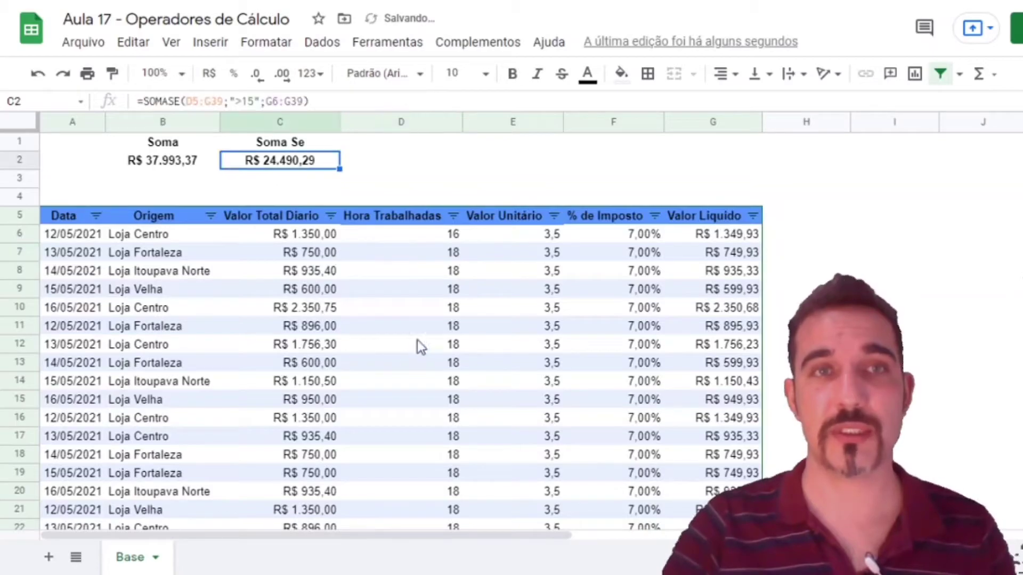
- Set Hora Trabalhadas in D6, D7 and D8 to 14 and recheck the Soma Se total in C2
{"action": "left_click", "coordinate": [444, 237]}
{"action": "type", "text": "14"}
{"action": "key", "text": "Return"}
{"action": "type", "text": "14"}
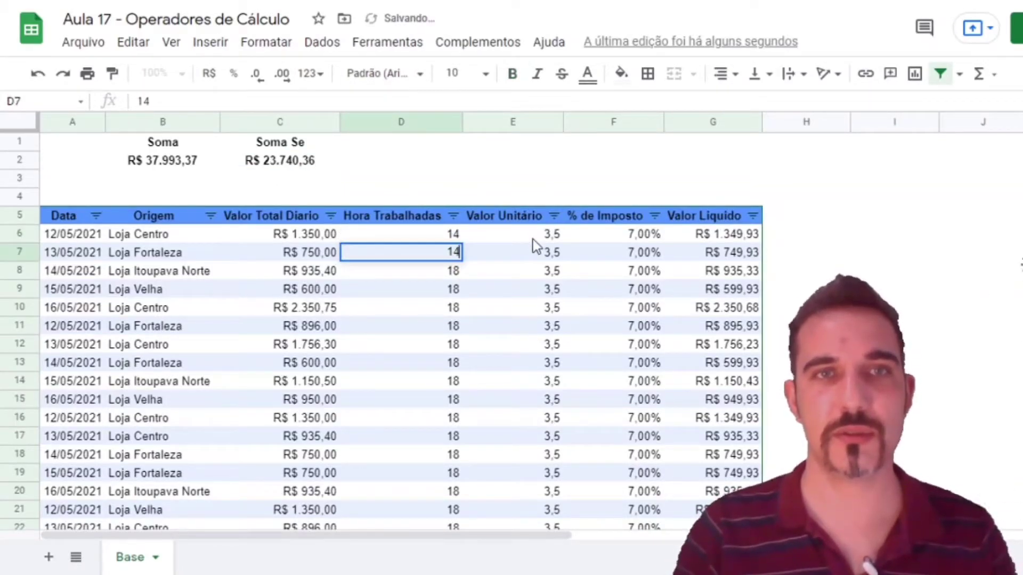
{"action": "key", "text": "Return"}
{"action": "type", "text": "14"}
{"action": "key", "text": "Return"}
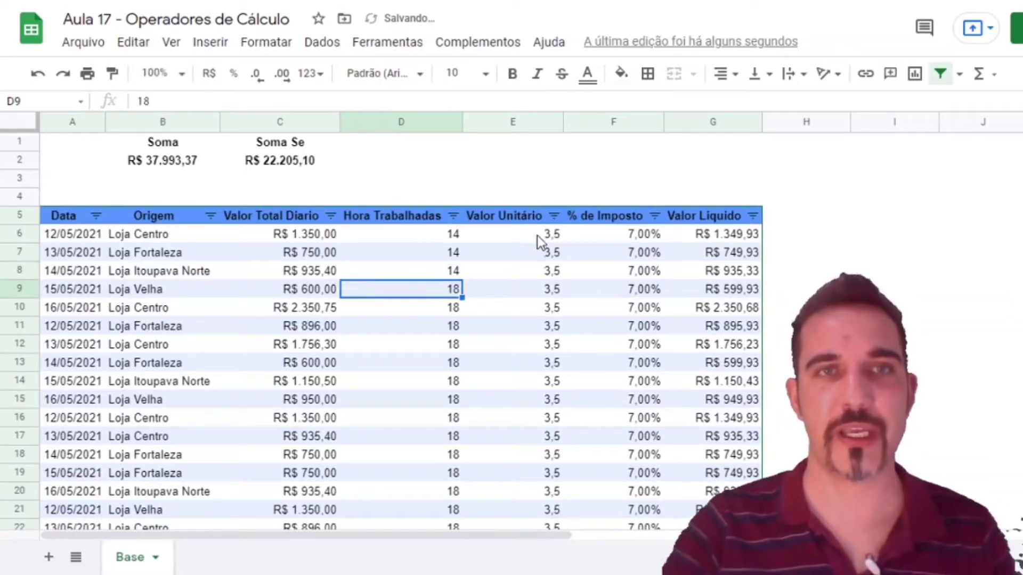
{"action": "left_click", "coordinate": [281, 160]}
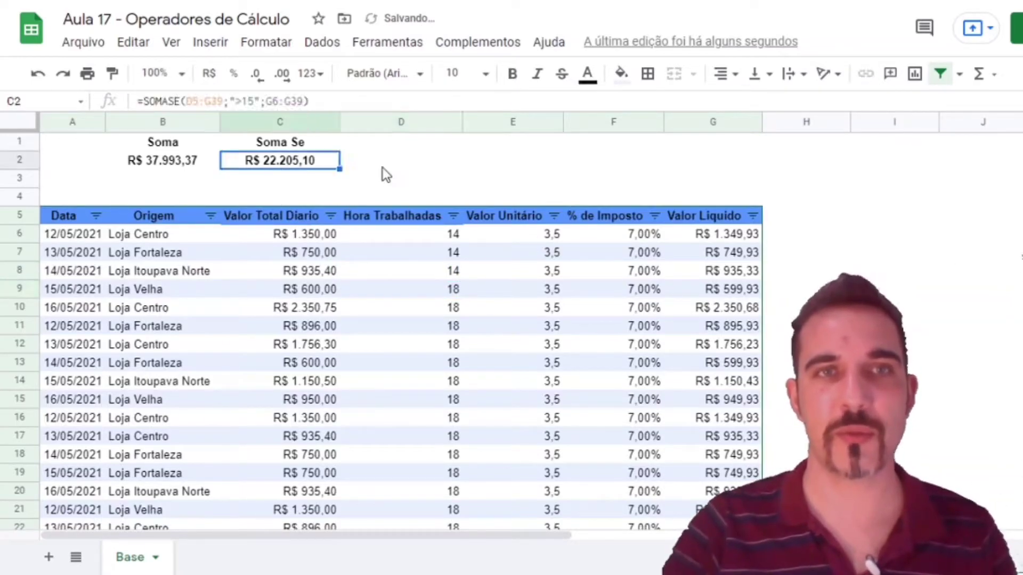
- Add the heading "Soma SES" in D1 with the formatting copied from the Soma Se heading, and select D2 below it
{"action": "left_click", "coordinate": [298, 144]}
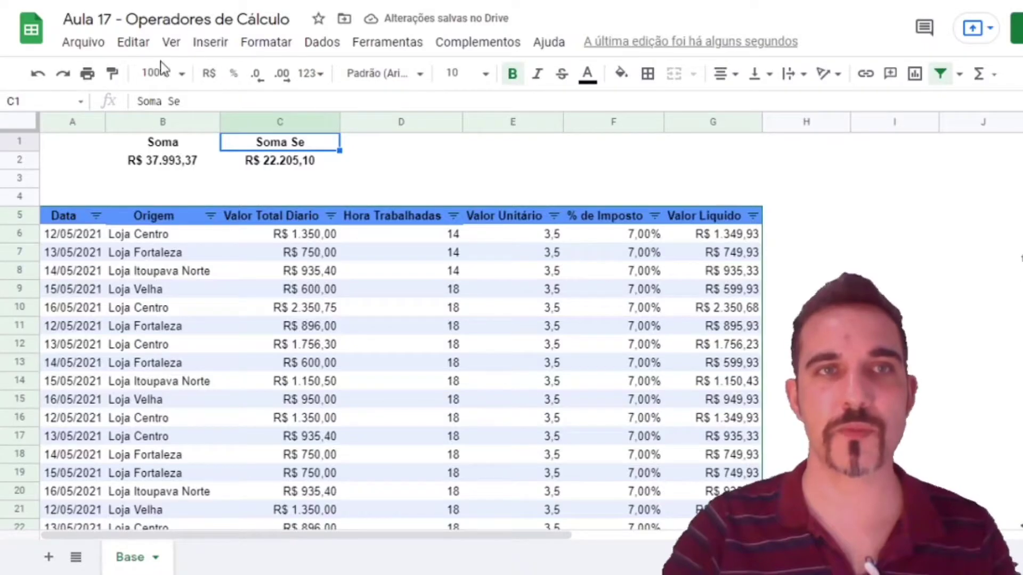
{"action": "left_click", "coordinate": [114, 74]}
{"action": "left_click", "coordinate": [401, 142]}
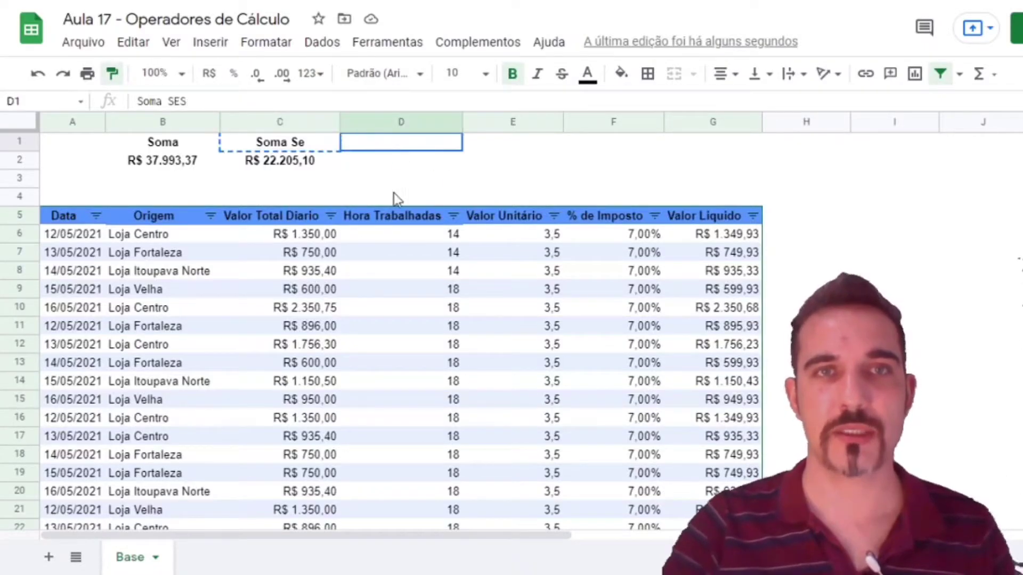
{"action": "left_click", "coordinate": [399, 163]}
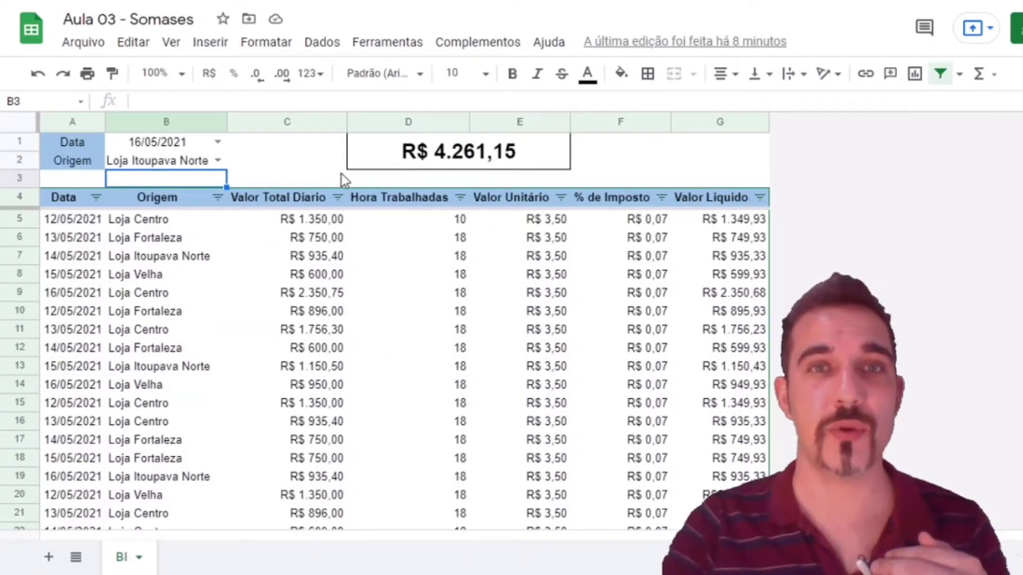
- In the Aula 03 - Somases spreadsheet, set the Data criterion to 14/05/2021 and the Origem criterion to Loja Velha
{"action": "left_click", "coordinate": [373, 152]}
{"action": "left_click", "coordinate": [250, 145]}
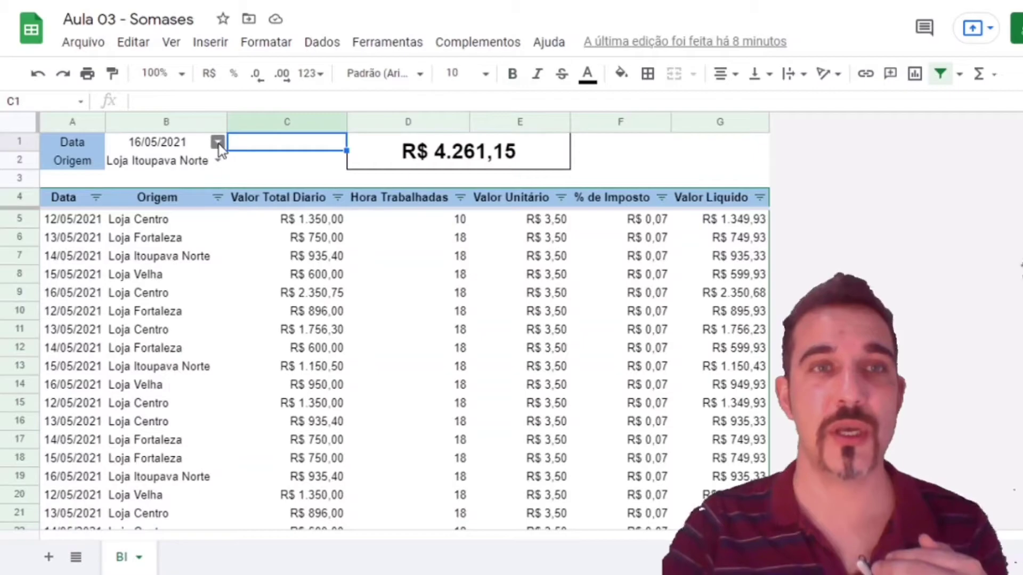
{"action": "left_click", "coordinate": [217, 142]}
{"action": "left_click", "coordinate": [176, 210]}
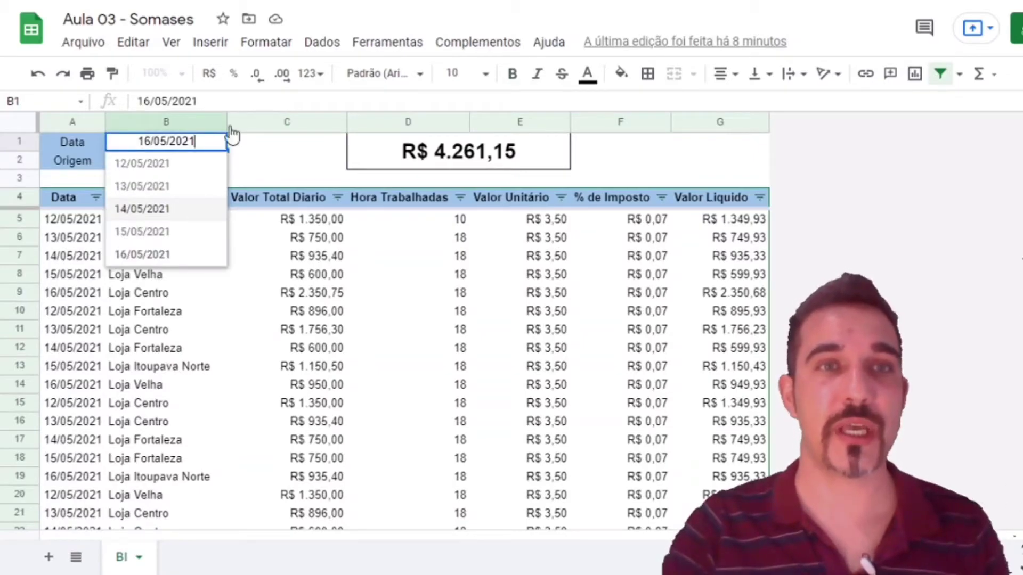
{"action": "left_click", "coordinate": [218, 160]}
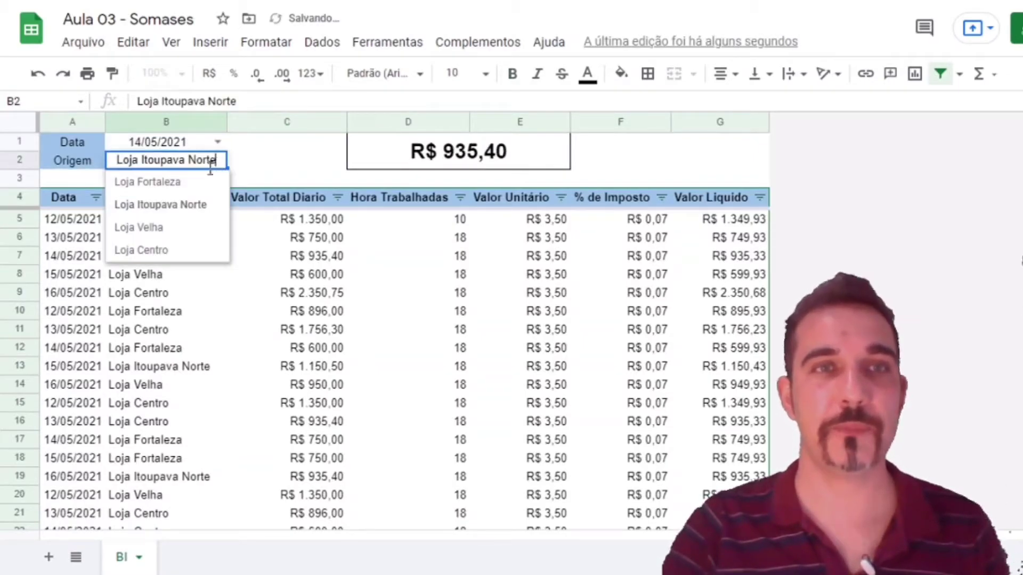
{"action": "left_click", "coordinate": [188, 231]}
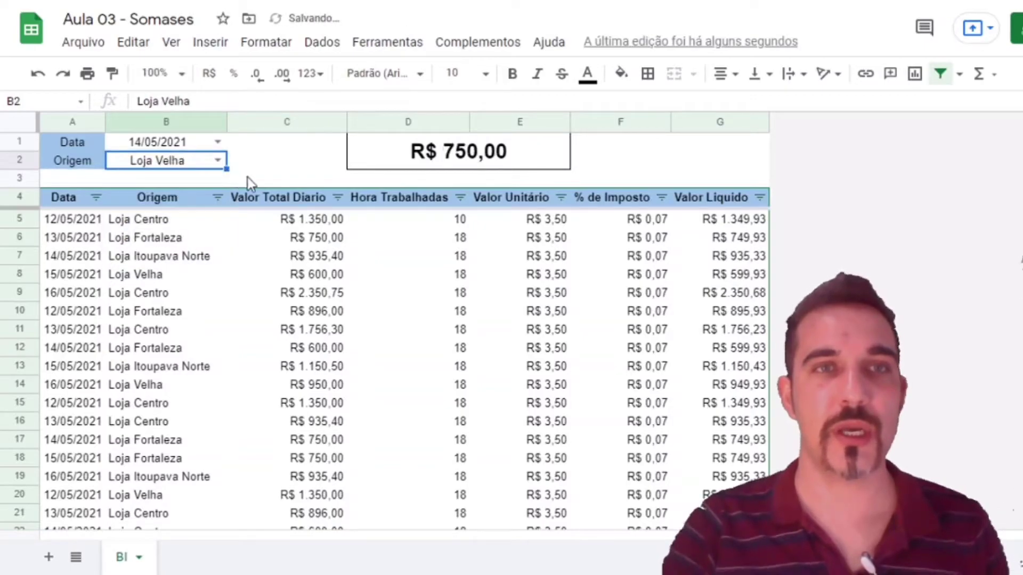
{"action": "left_click", "coordinate": [251, 165]}
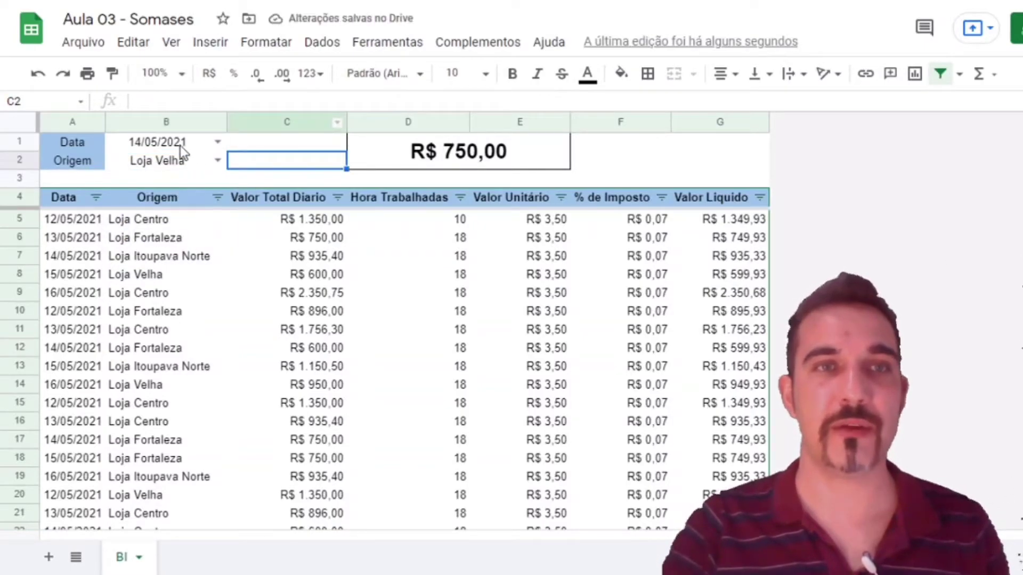
- Examine the Data and Origem criteria pairs in A1:B2 and the empty row below them for further criteria
{"action": "left_click_drag", "start_coordinate": [86, 145], "coordinate": [152, 143]}
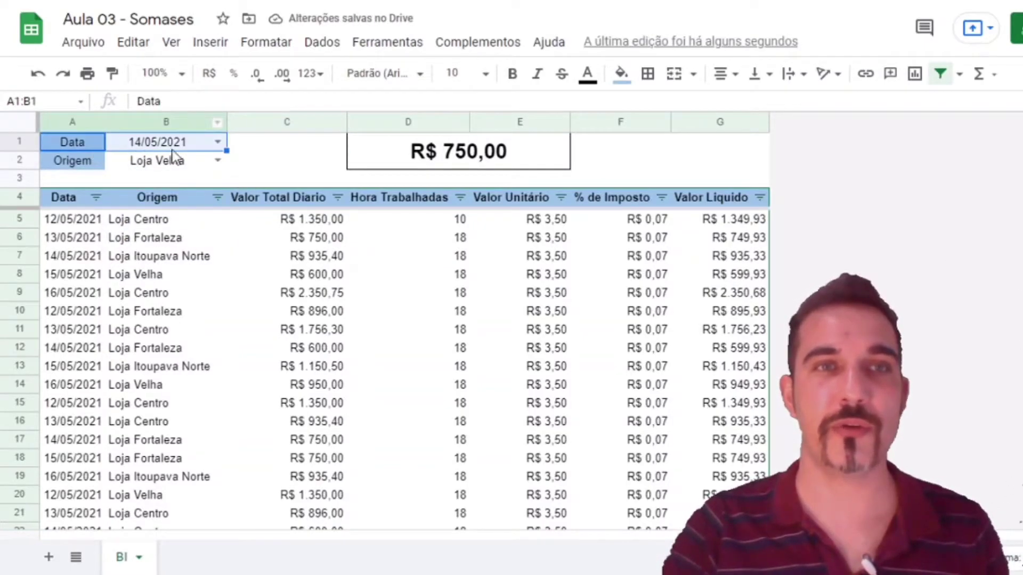
{"action": "left_click_drag", "start_coordinate": [91, 160], "coordinate": [140, 165]}
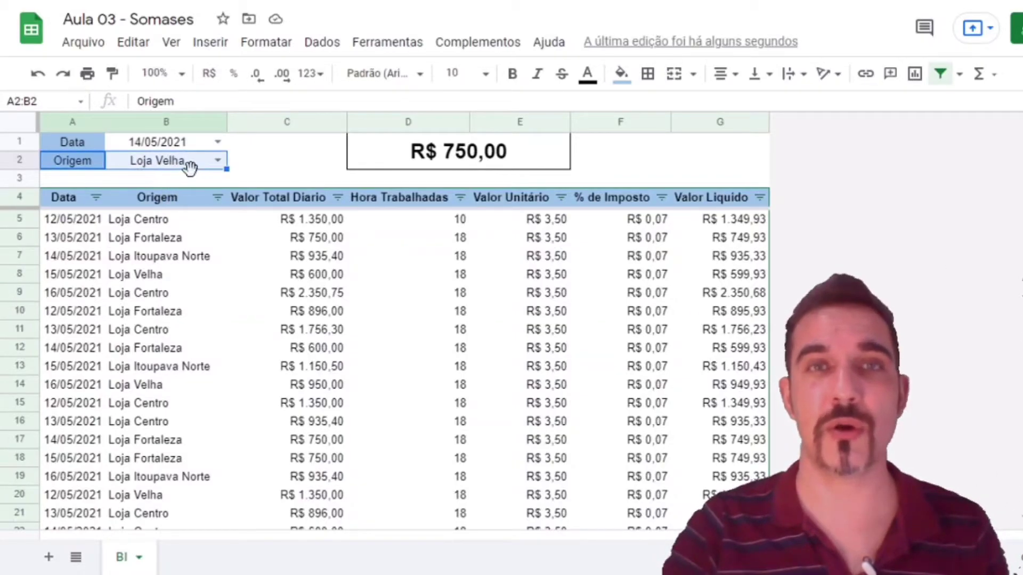
{"action": "left_click", "coordinate": [145, 181]}
{"action": "left_click_drag", "start_coordinate": [80, 180], "coordinate": [202, 180]}
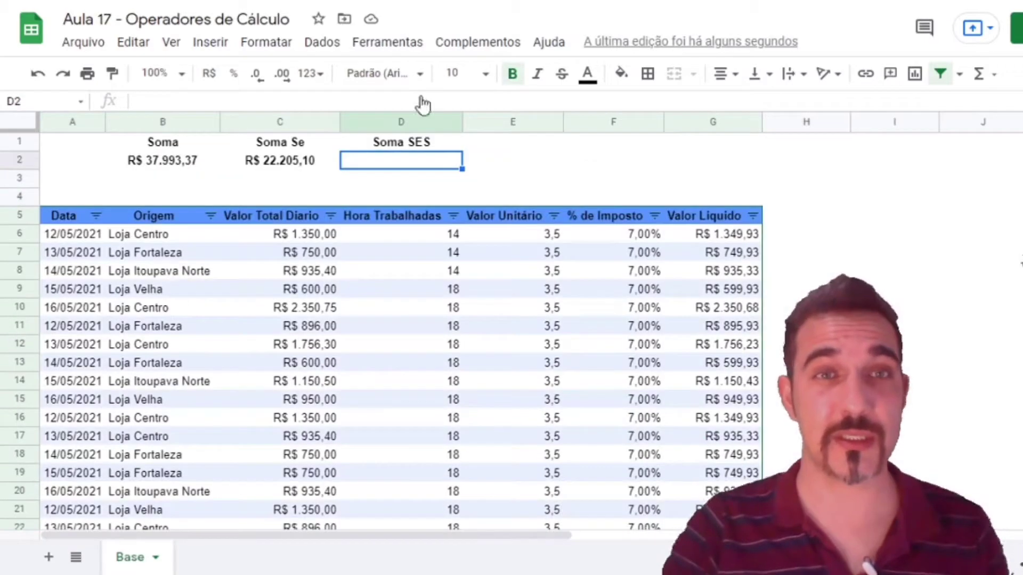
- In the Aula 17 spreadsheet, start a SOMASES formula in D2 and review the help for its sum range and criteria arguments
{"action": "type", "text": "=somases"}
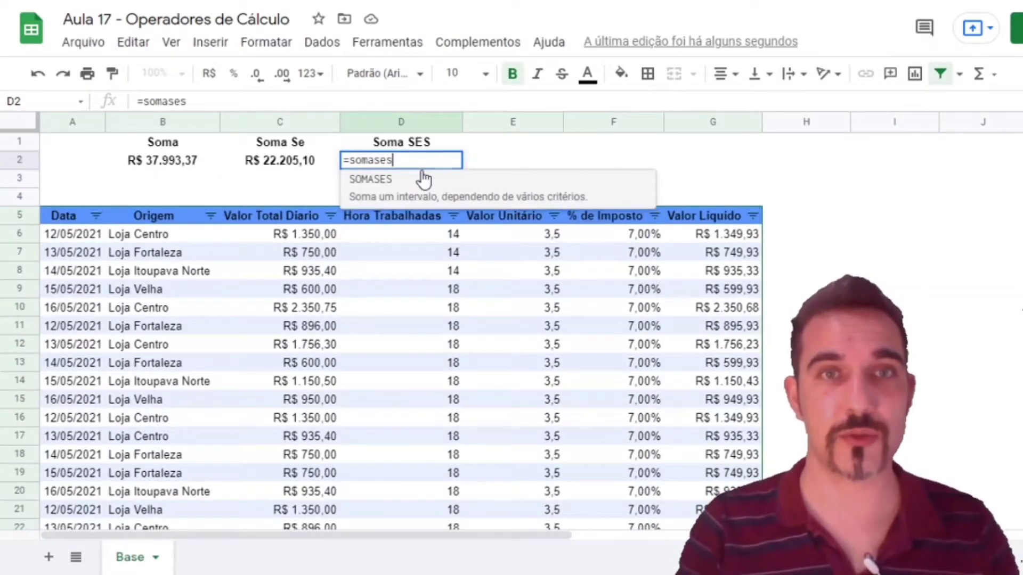
{"action": "left_click", "coordinate": [423, 176]}
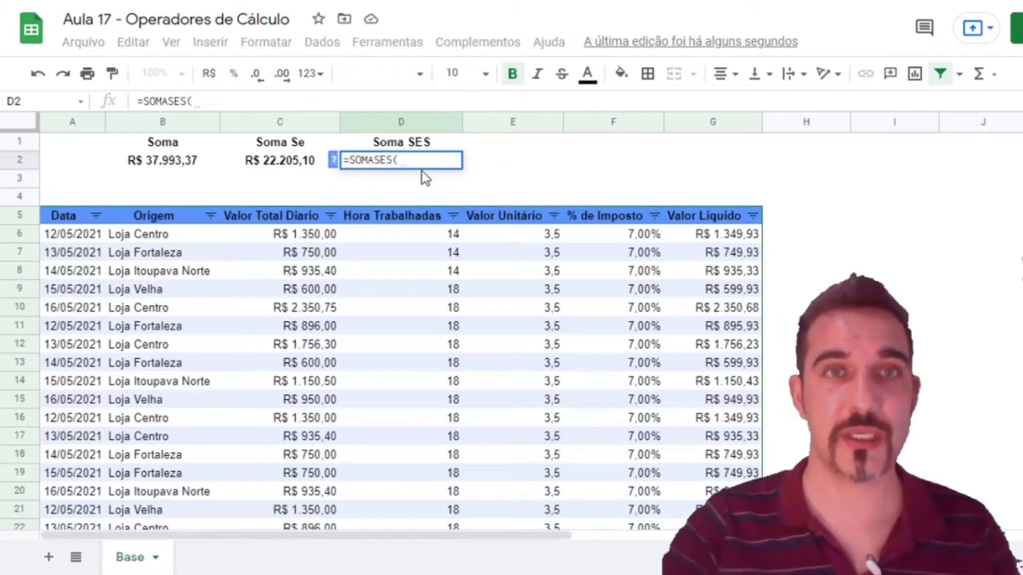
{"action": "left_click", "coordinate": [333, 162]}
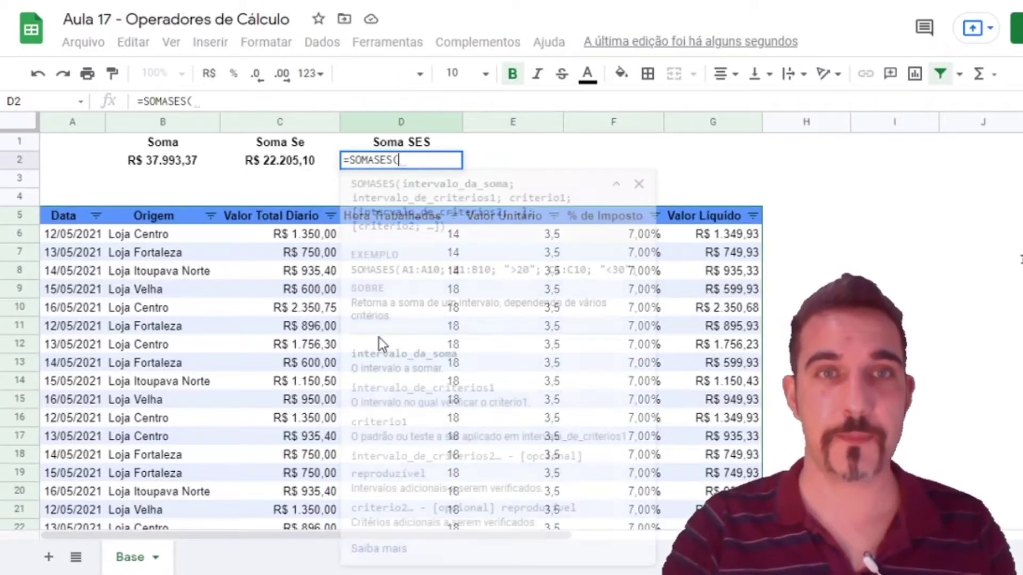
{"action": "left_click_drag", "start_coordinate": [404, 185], "coordinate": [509, 185]}
{"action": "left_click_drag", "start_coordinate": [363, 201], "coordinate": [565, 214]}
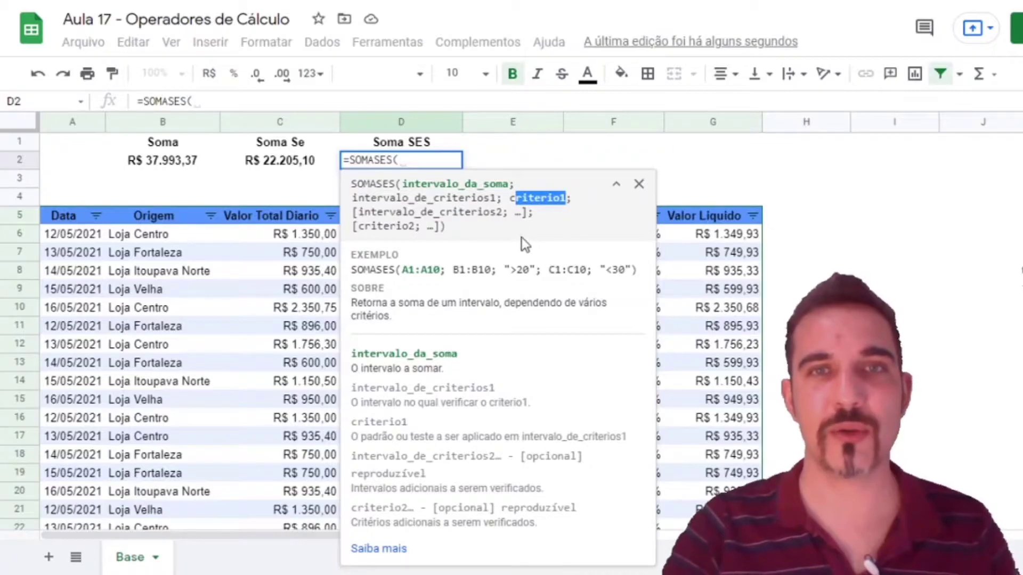
{"action": "left_click", "coordinate": [648, 188]}
{"action": "left_click", "coordinate": [639, 184]}
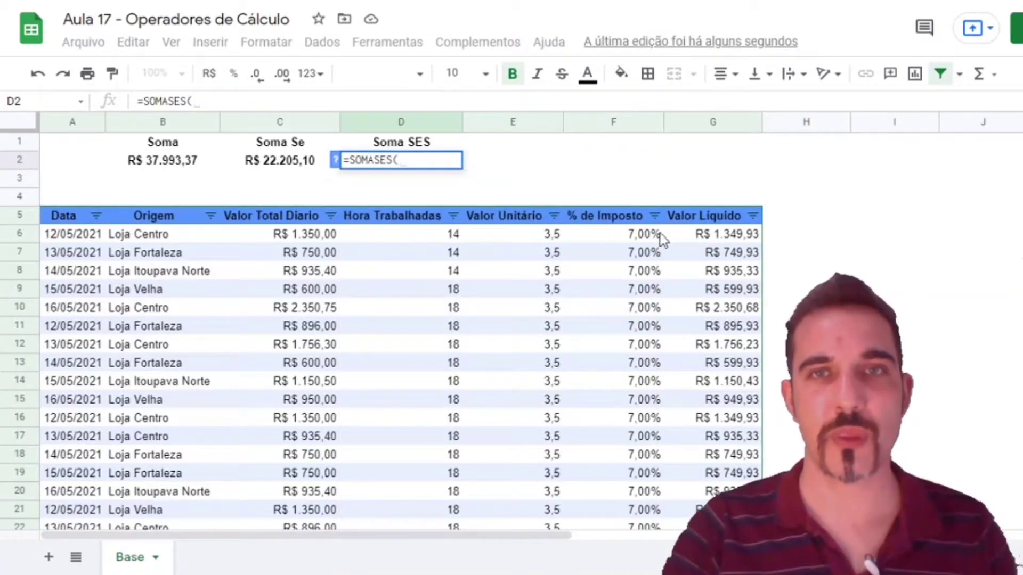
- Give the SOMASES formula the sum range G6:G39 and the Hora Trabalhadas criteria range D6:D39
{"action": "left_click", "coordinate": [708, 235]}
{"action": "key", "text": "ctrl+shift+Down"}
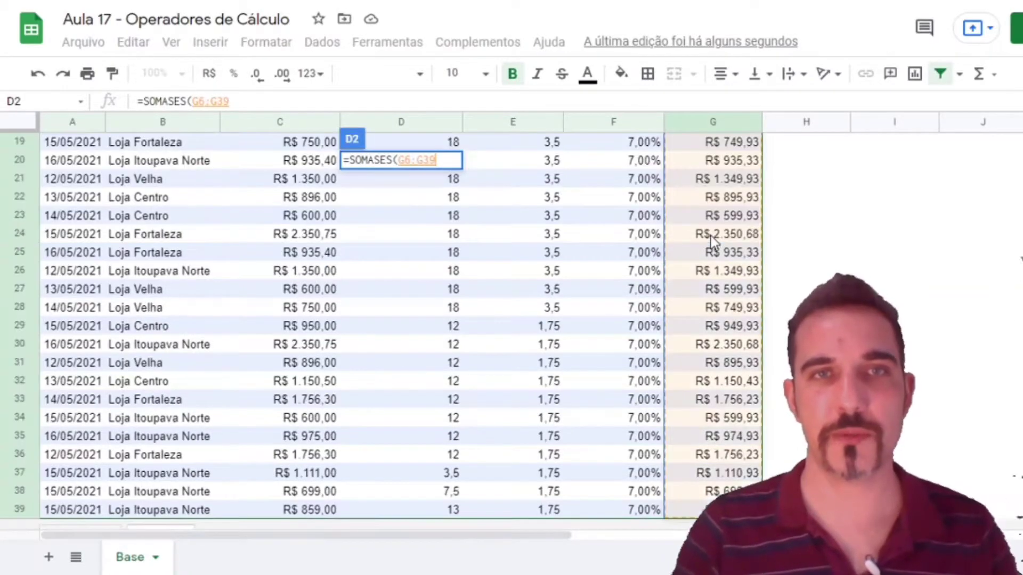
{"action": "type", "text": ";"}
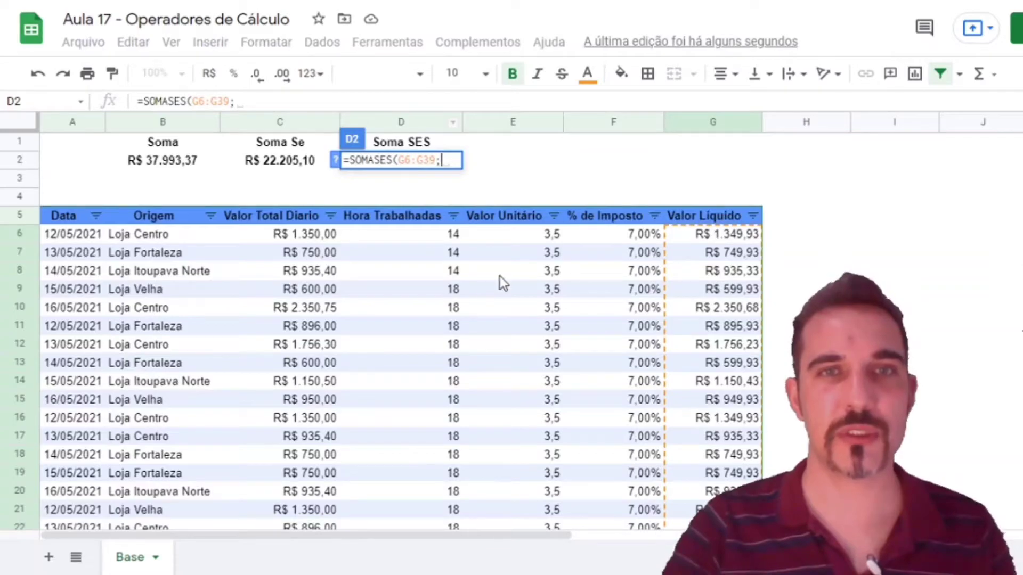
{"action": "left_click", "coordinate": [416, 236]}
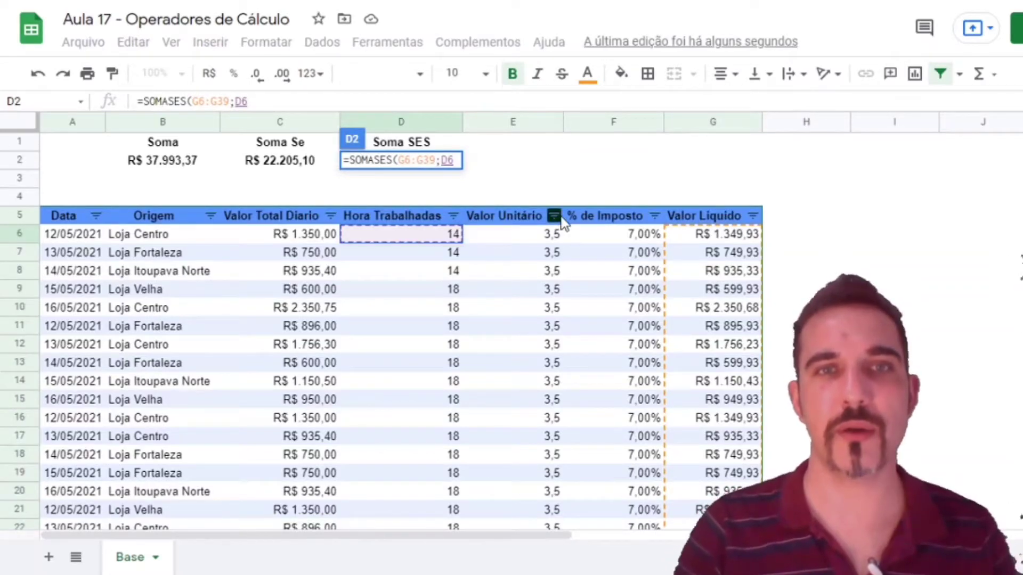
{"action": "key", "text": "ctrl+shift+Down"}
{"action": "type", "text": ";"}
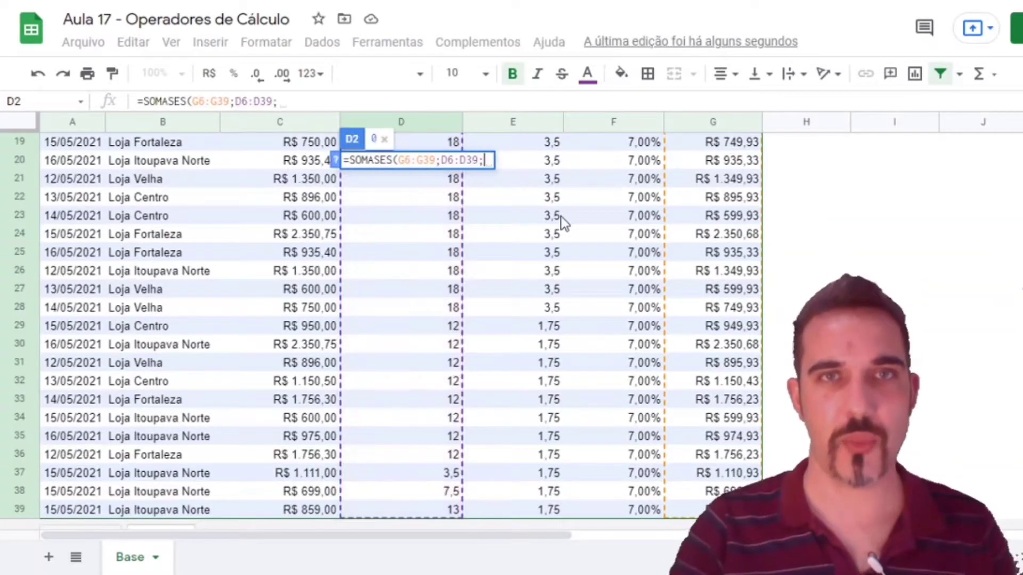
{"action": "scroll", "coordinate": [564, 224], "scroll_direction": "up", "scroll_amount": 6}
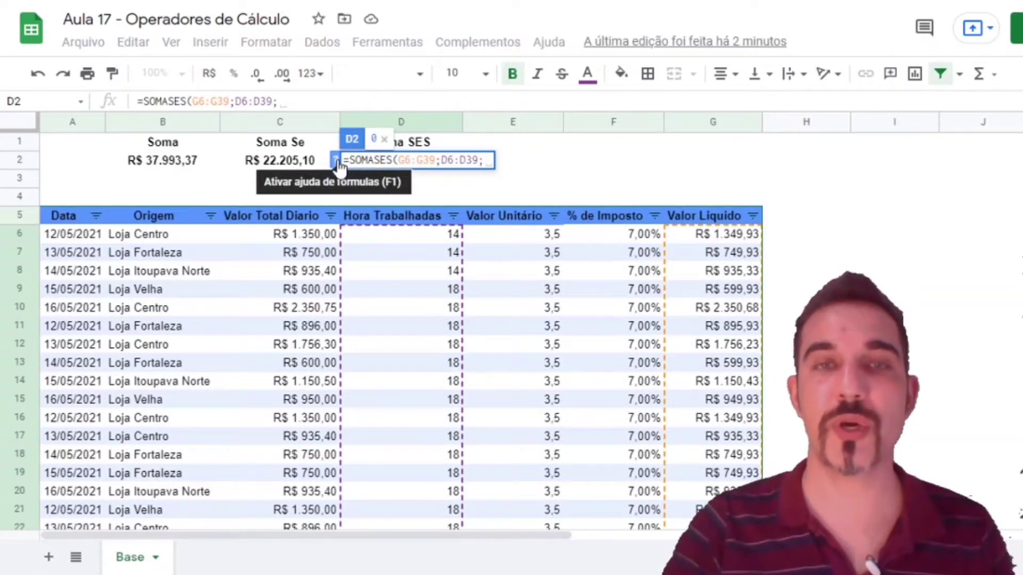
- Finish the SOMASES formula in D2 with the criterion ">15"
{"action": "type", "text": "\"\""}
{"action": "type", "text": ">"}
{"action": "type", "text": "15"}
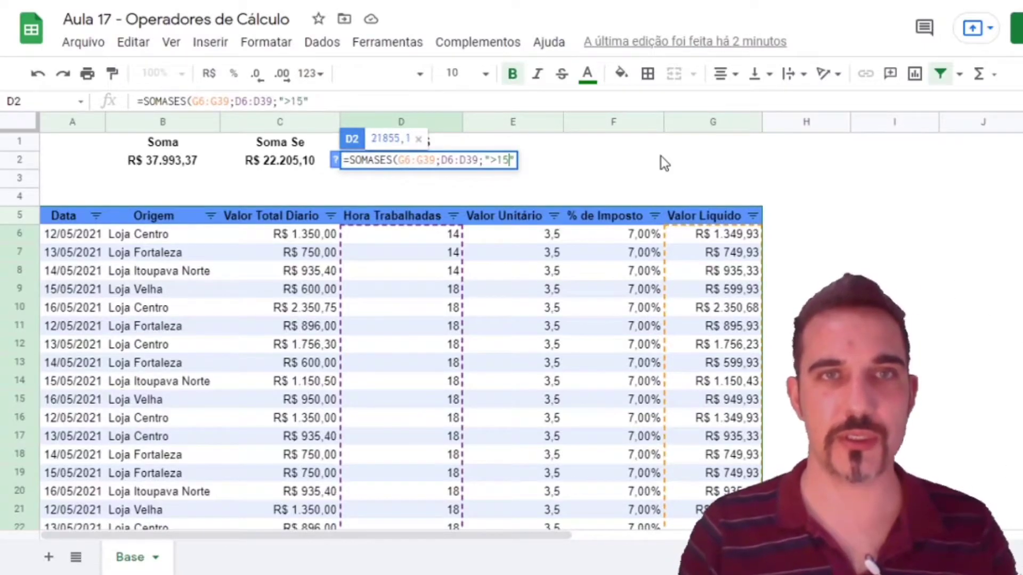
{"action": "key", "text": "Right"}
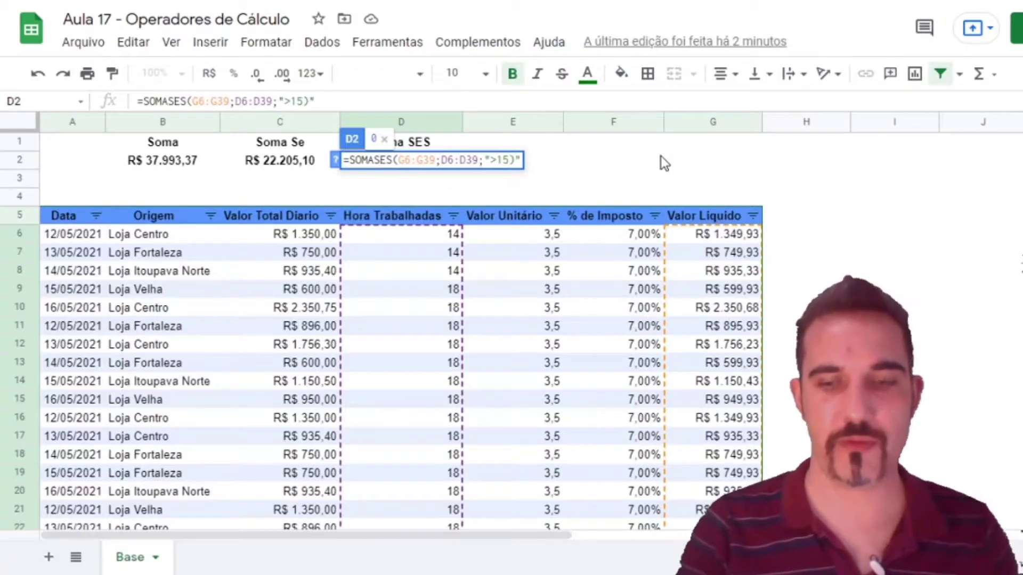
{"action": "type", "text": ")"}
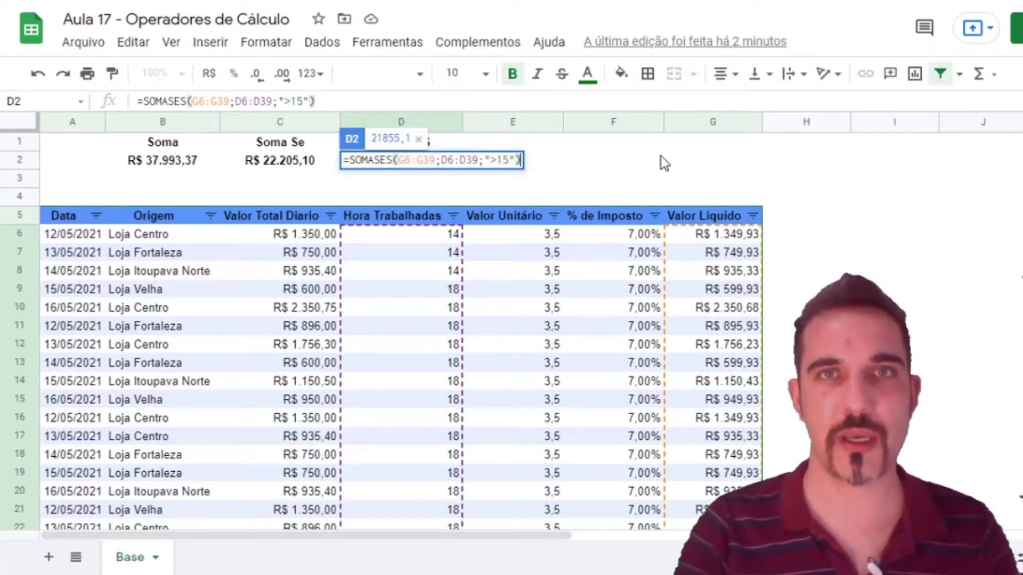
{"action": "key", "text": "Return"}
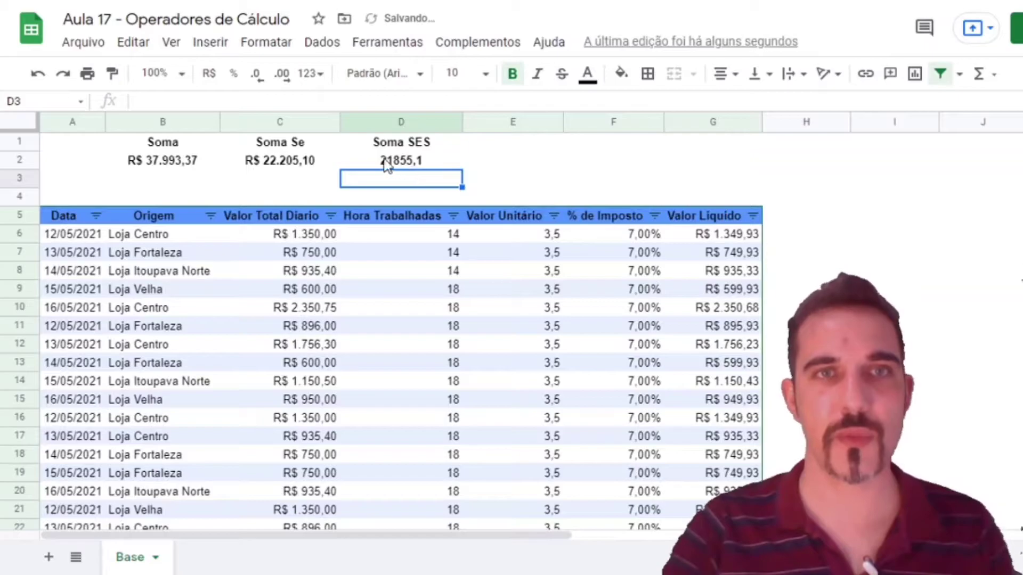
- Copy the currency formatting of the Soma Se total in C2 to the Soma SES total in D2
{"action": "left_click", "coordinate": [313, 159]}
{"action": "left_click", "coordinate": [112, 72]}
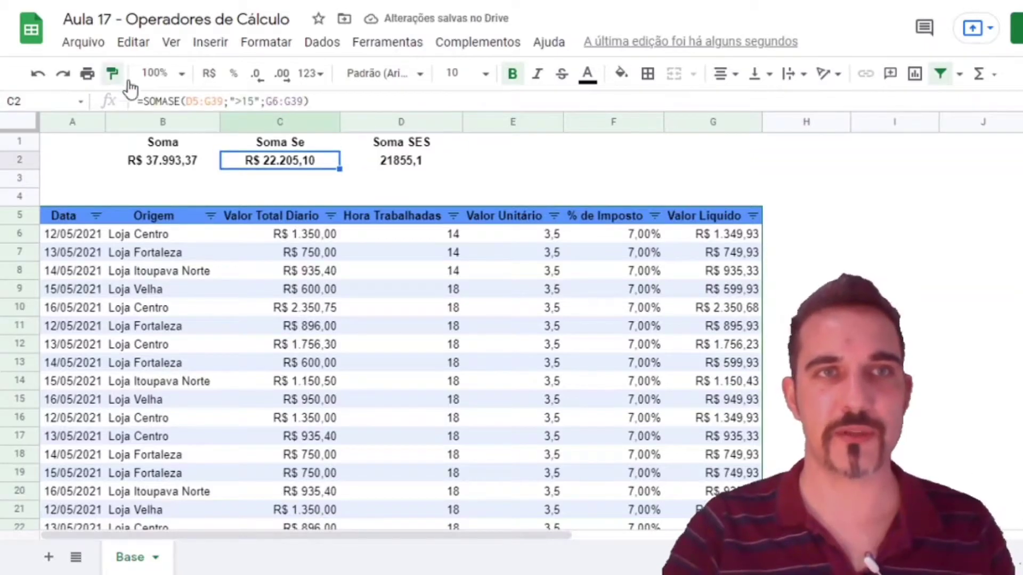
{"action": "left_click", "coordinate": [410, 162]}
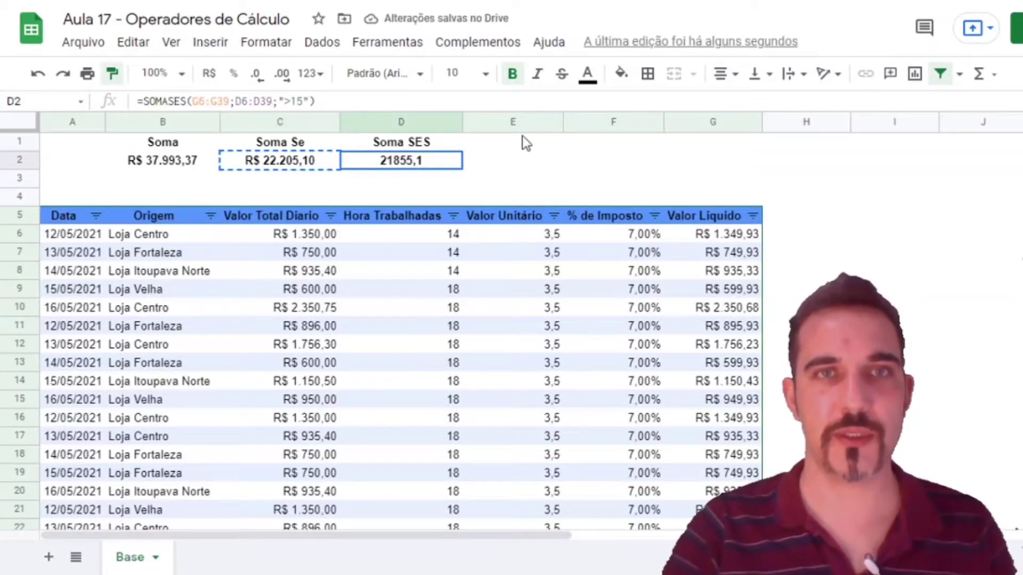
{"action": "left_click", "coordinate": [402, 180]}
{"action": "left_click", "coordinate": [406, 162]}
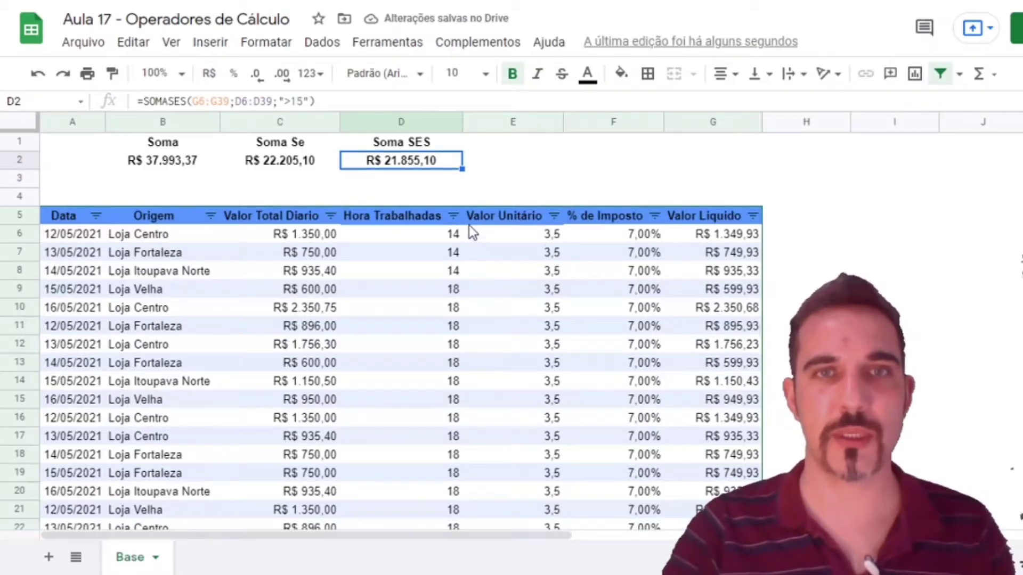
{"action": "left_click", "coordinate": [456, 235]}
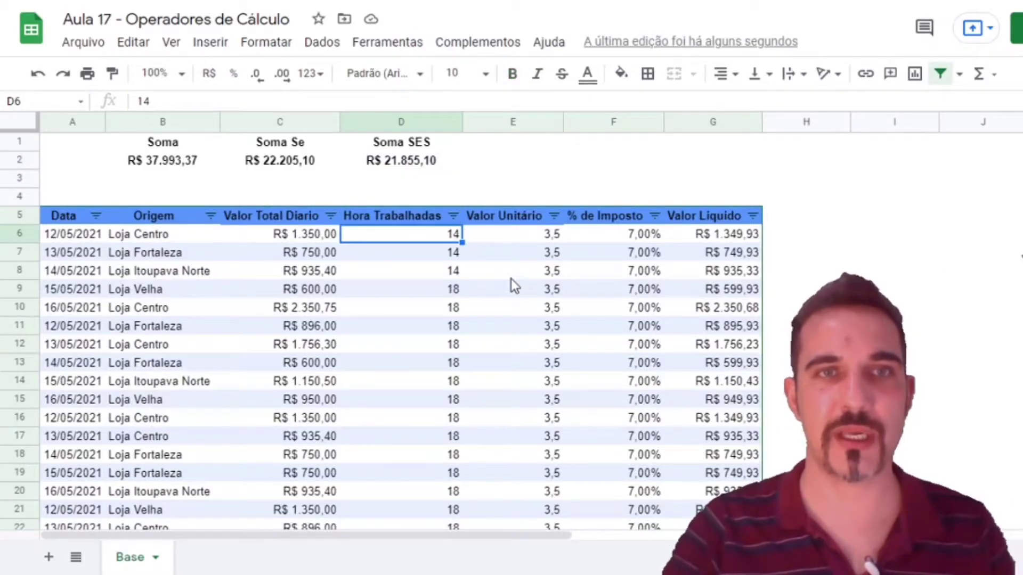
- Add the heading Média in E1 and start a MÉDIA formula in E2
{"action": "left_click", "coordinate": [513, 143]}
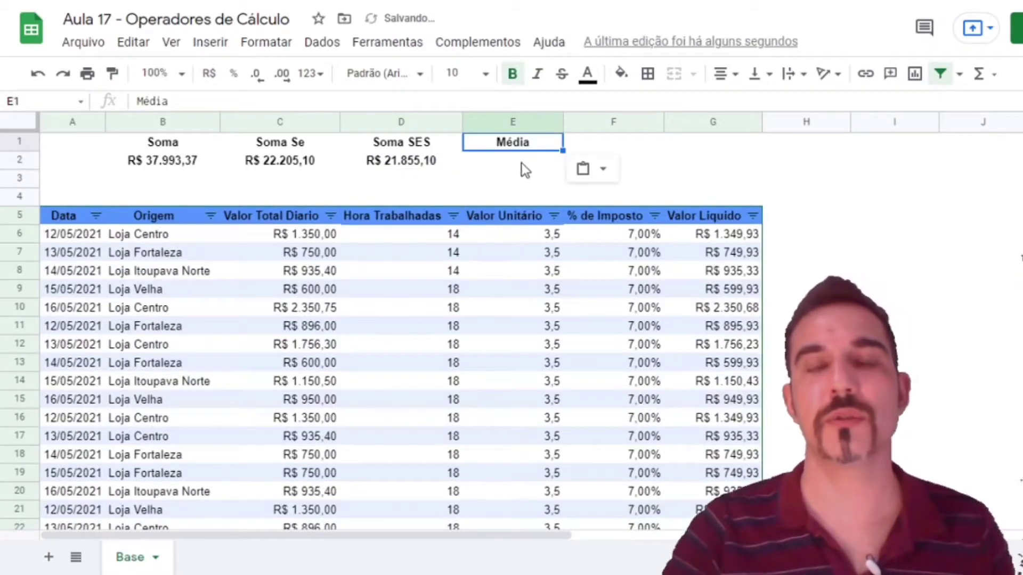
{"action": "left_click", "coordinate": [520, 162]}
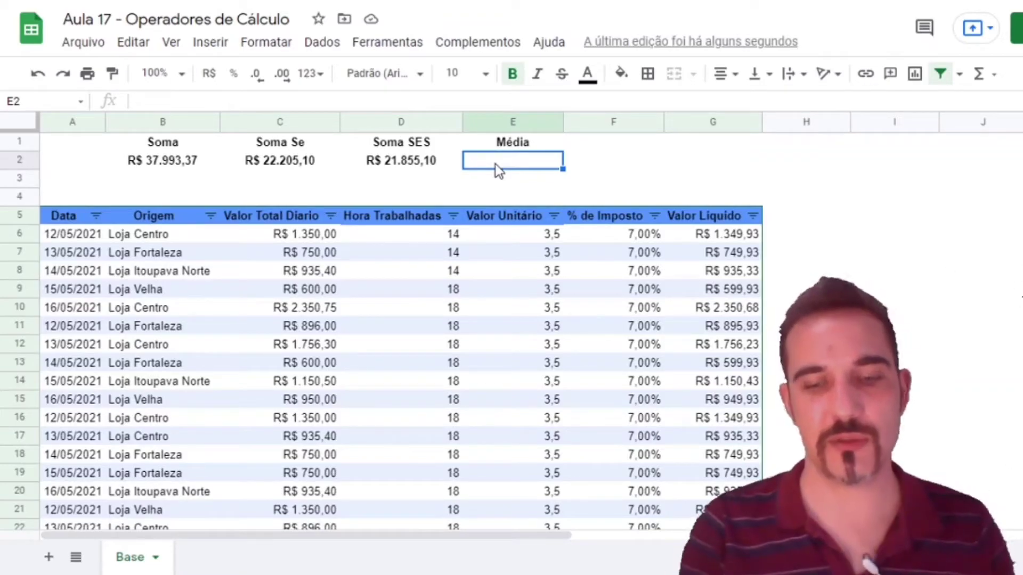
{"action": "type", "text": "="}
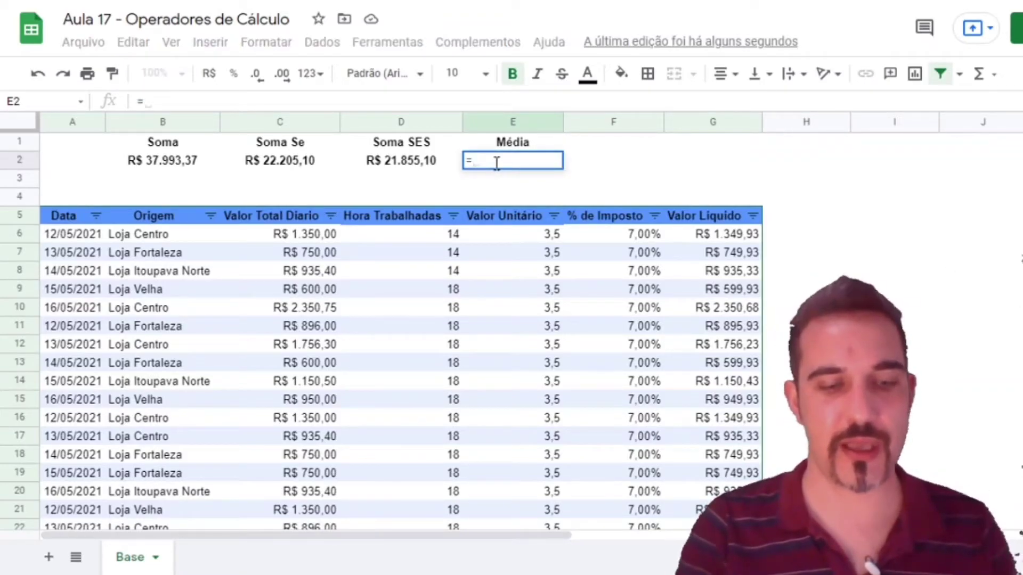
{"action": "type", "text": "média"}
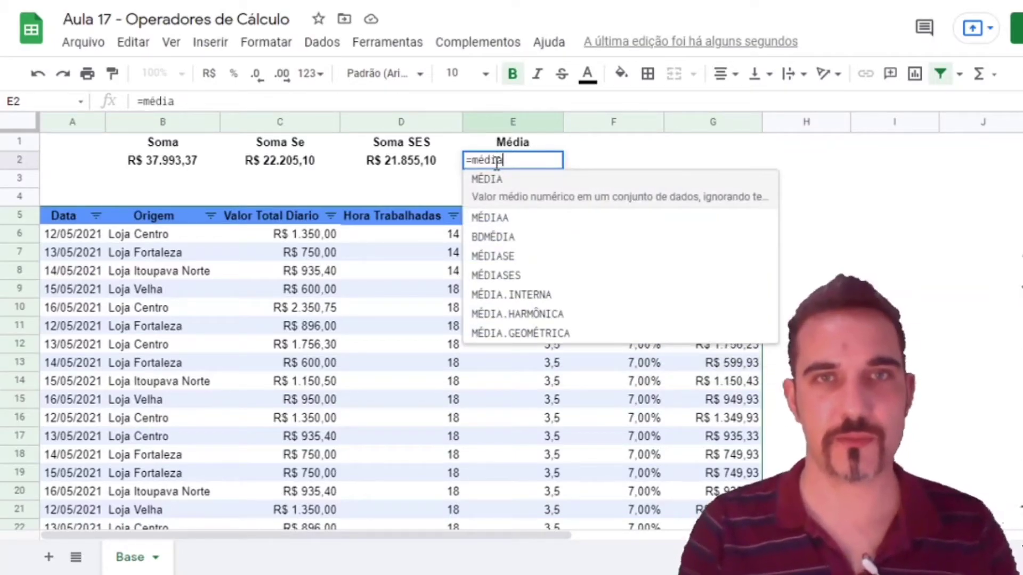
{"action": "key", "text": "Tab"}
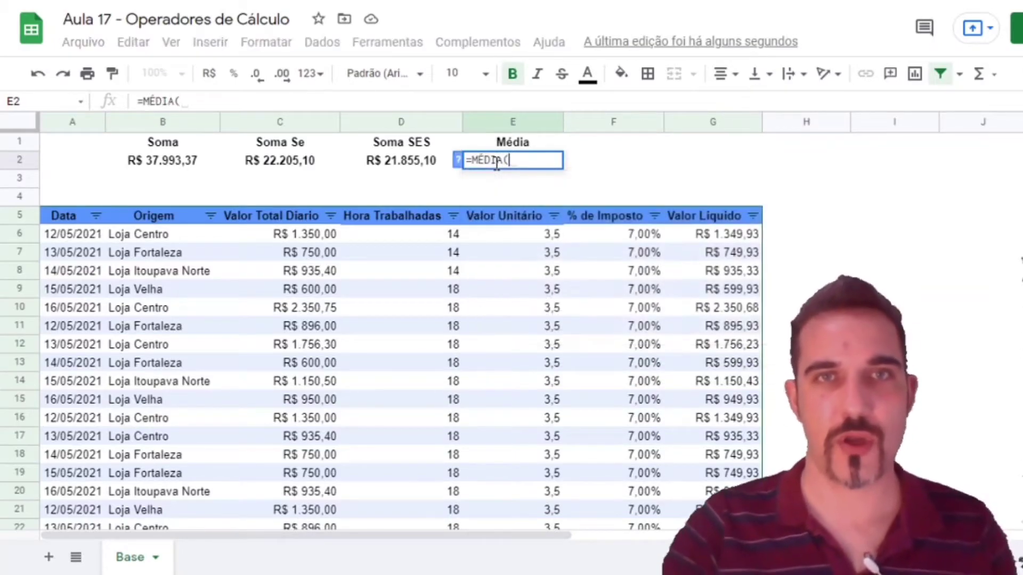
- Review the MÉDIA function help for its valor1 and optional valor2 arguments
{"action": "left_click", "coordinate": [457, 160]}
{"action": "left_click_drag", "start_coordinate": [480, 184], "coordinate": [537, 184]}
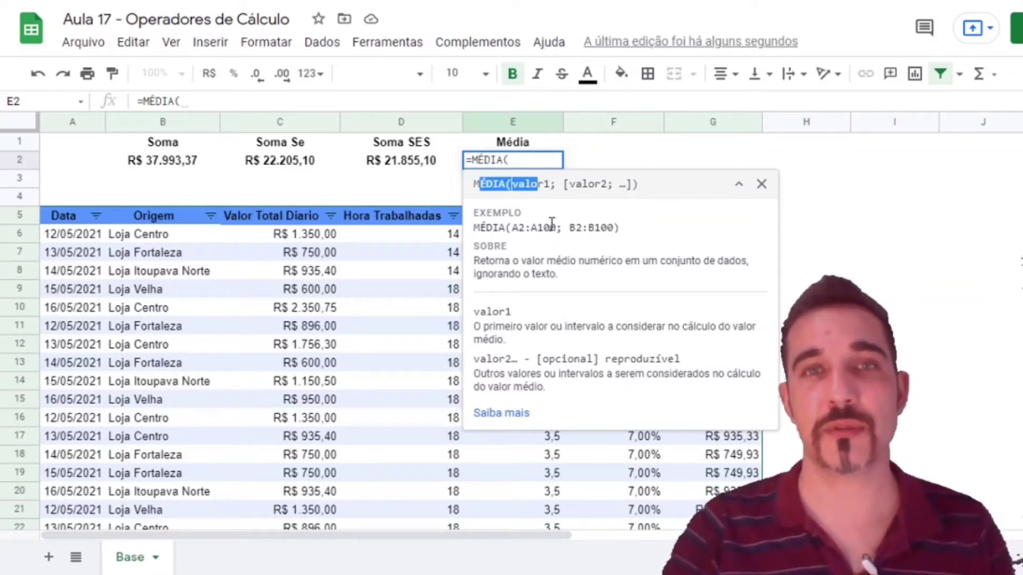
{"action": "left_click", "coordinate": [552, 221]}
{"action": "left_click_drag", "start_coordinate": [514, 185], "coordinate": [549, 184]}
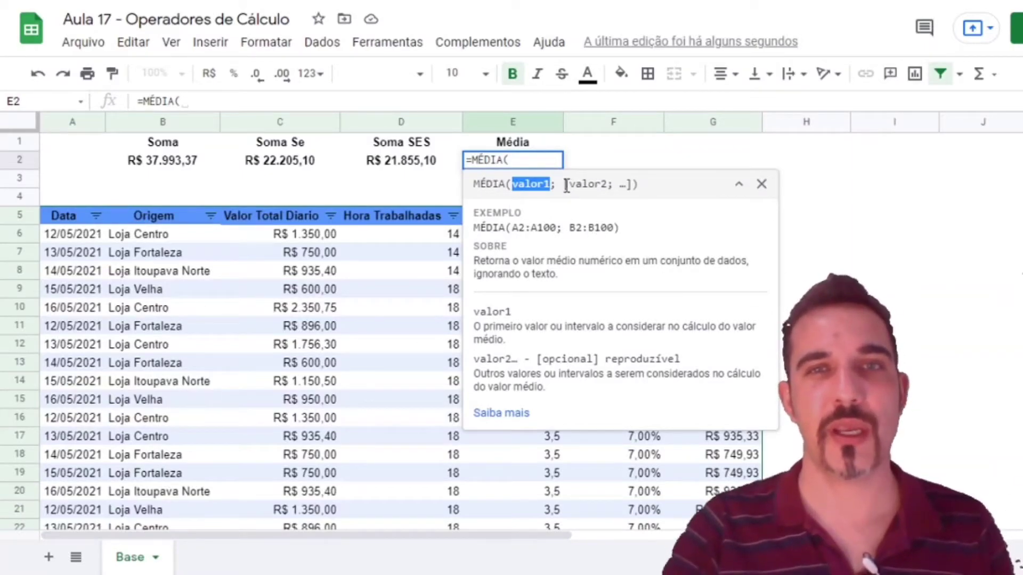
{"action": "left_click_drag", "start_coordinate": [564, 184], "coordinate": [634, 185]}
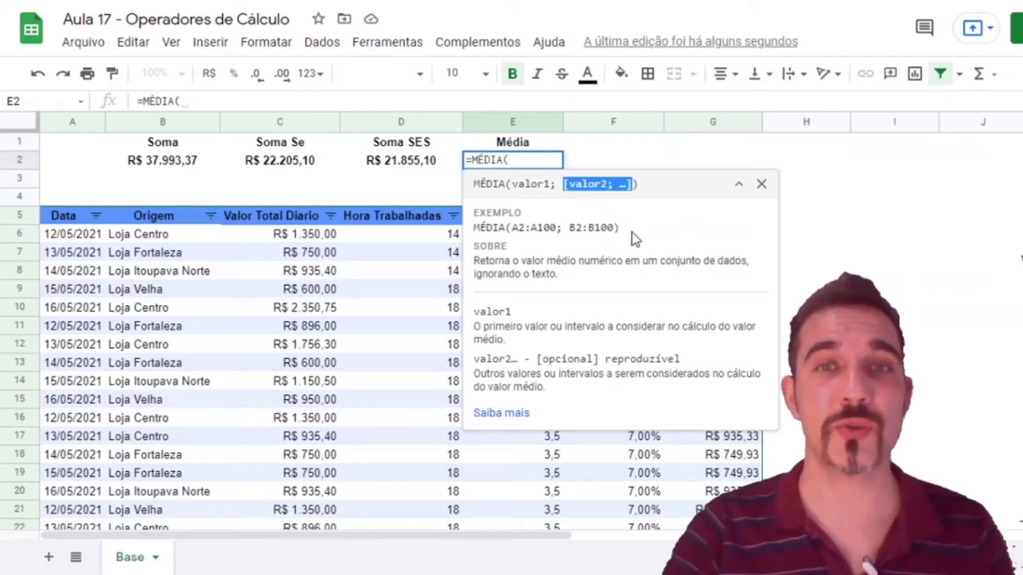
{"action": "left_click", "coordinate": [761, 184]}
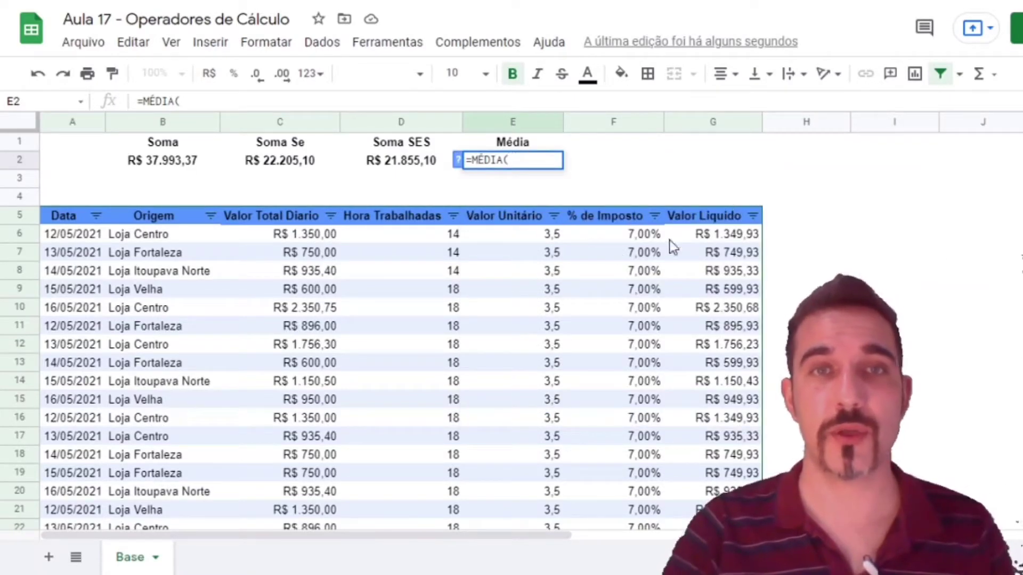
- Complete the MÉDIA formula in E2 with the Valor Líquido range G6:G39
{"action": "left_click", "coordinate": [724, 235]}
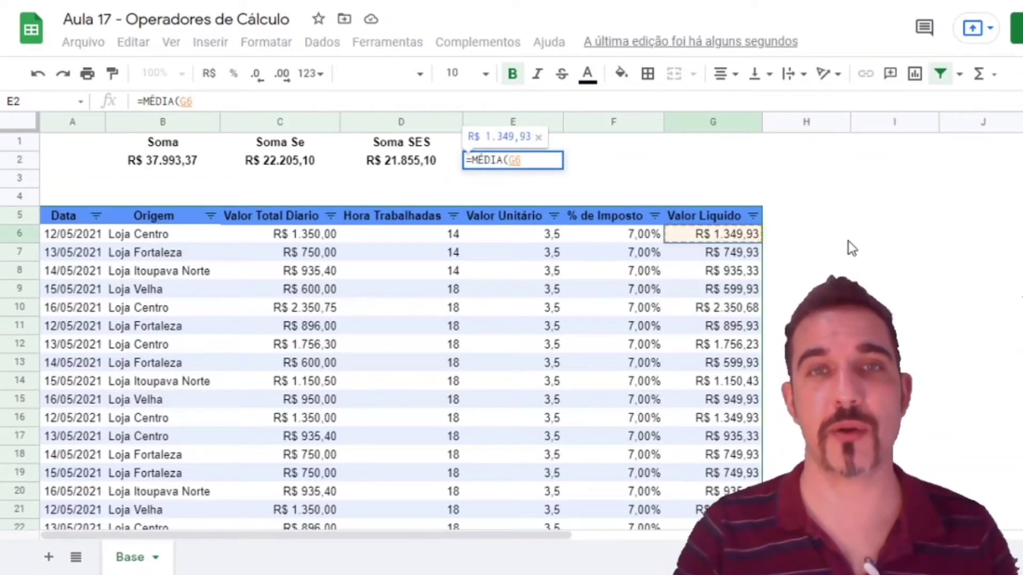
{"action": "key", "text": "ctrl+shift+Down"}
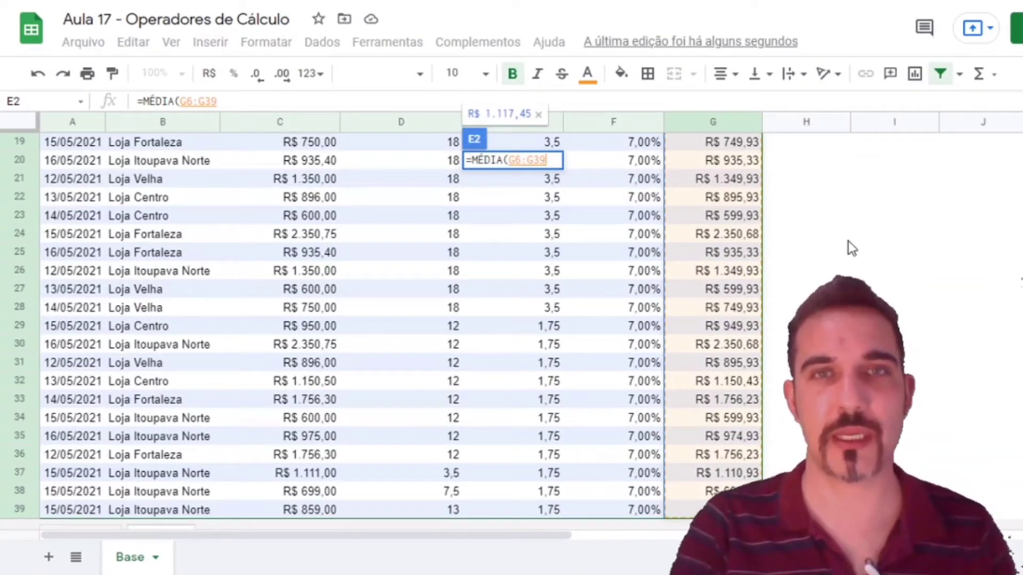
{"action": "key", "text": "Return"}
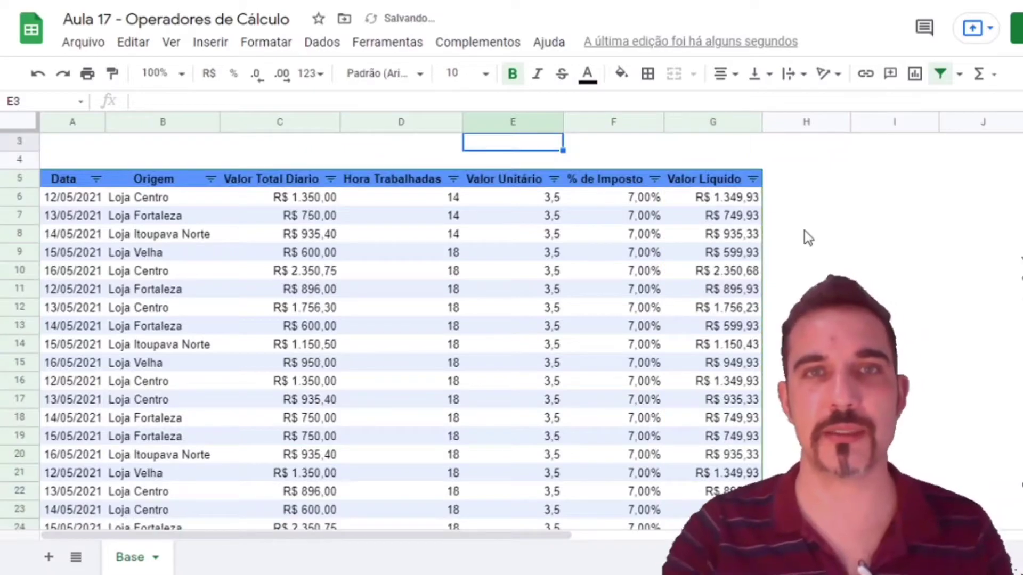
{"action": "scroll", "coordinate": [772, 239], "scroll_direction": "up", "scroll_amount": 1}
{"action": "left_click", "coordinate": [508, 164]}
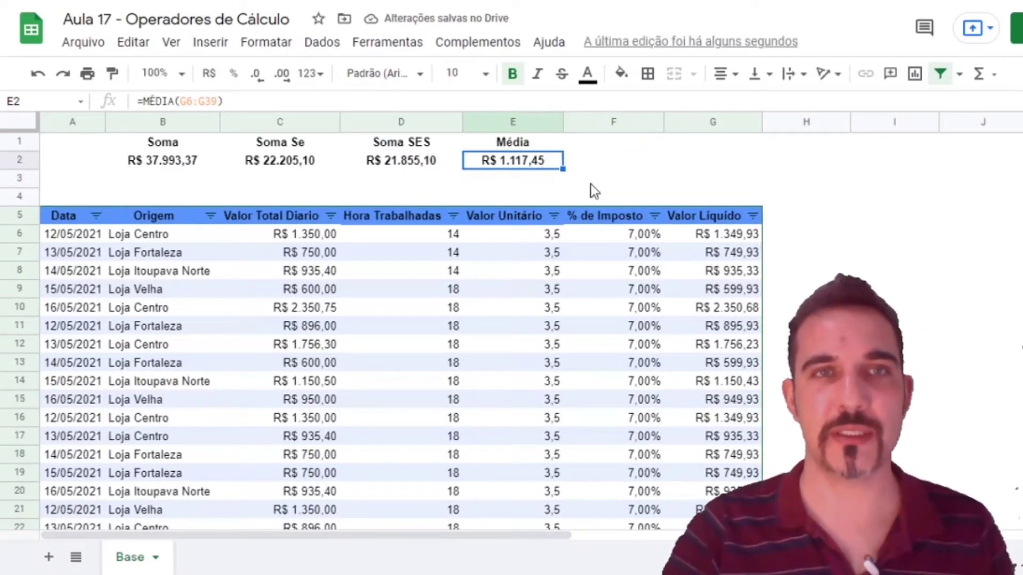
- Copy the Média heading's formatting to F1 and enter the heading Minimo there
{"action": "left_click", "coordinate": [511, 142]}
{"action": "left_click", "coordinate": [112, 73]}
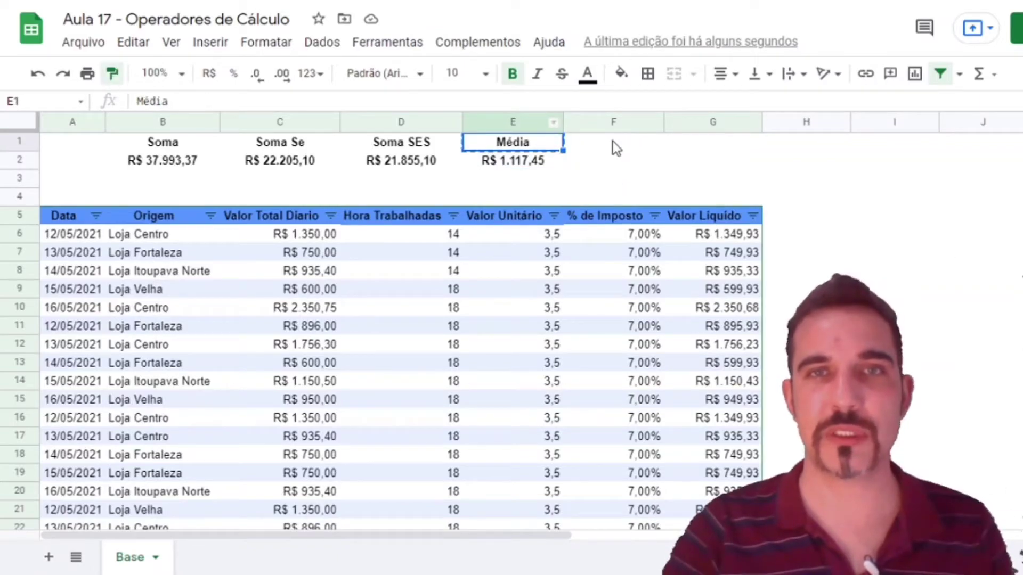
{"action": "left_click", "coordinate": [612, 146]}
{"action": "type", "text": "Minimo"}
{"action": "key", "text": "Return"}
{"action": "left_click", "coordinate": [601, 145]}
- Start a MÍNIMO formula in F2 and review the help for its valor1 and optional valor2 arguments
{"action": "left_click", "coordinate": [609, 161]}
{"action": "type", "text": "=mínimo("}
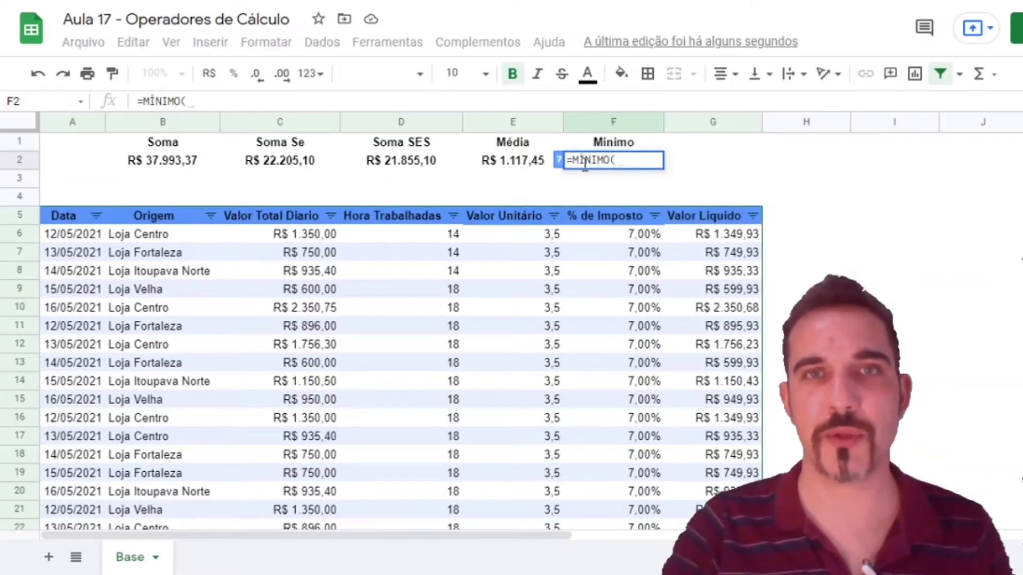
{"action": "left_click_drag", "start_coordinate": [585, 162], "coordinate": [579, 161]}
{"action": "left_click", "coordinate": [554, 167]}
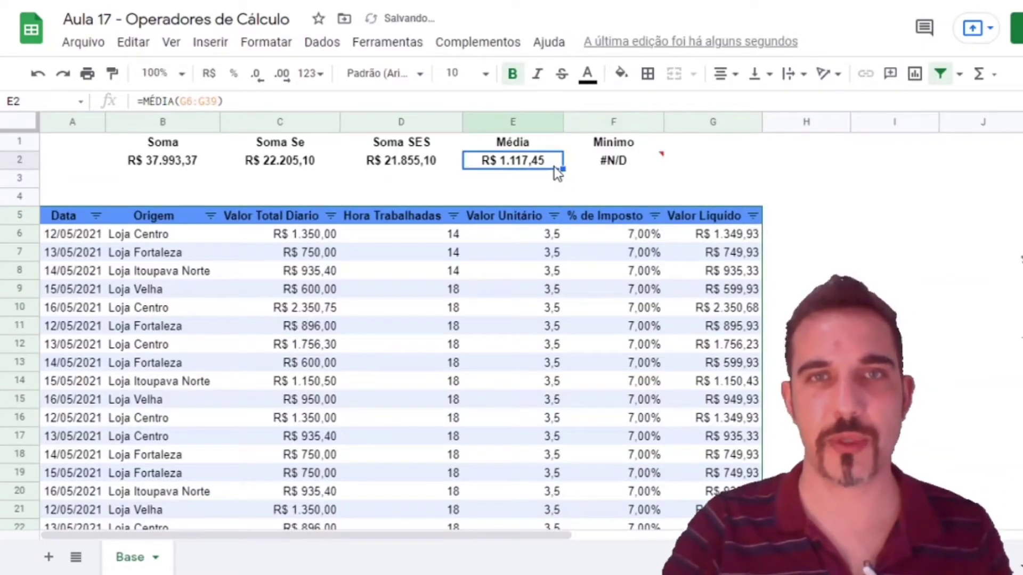
{"action": "left_click", "coordinate": [620, 163]}
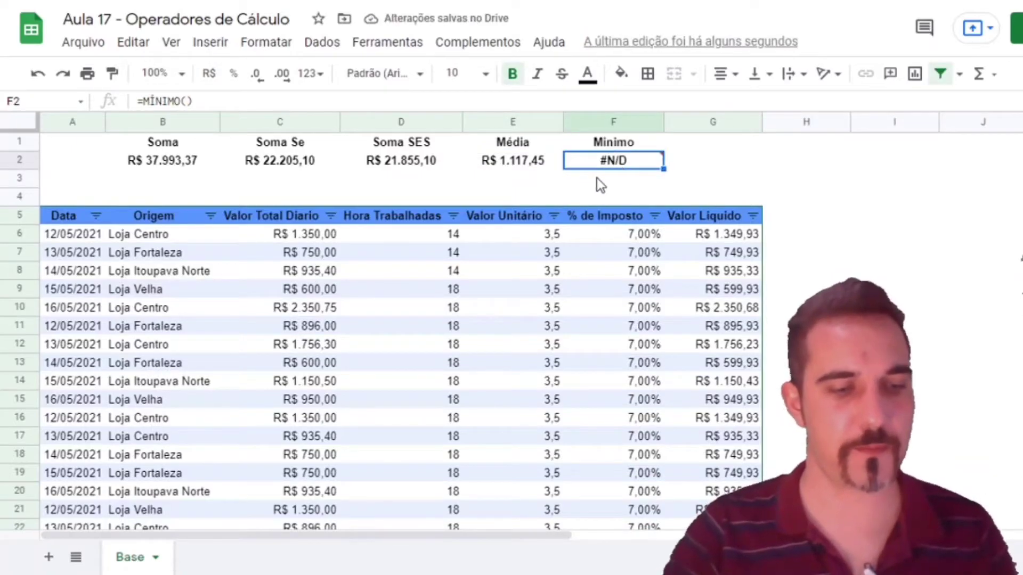
{"action": "key", "text": "F2"}
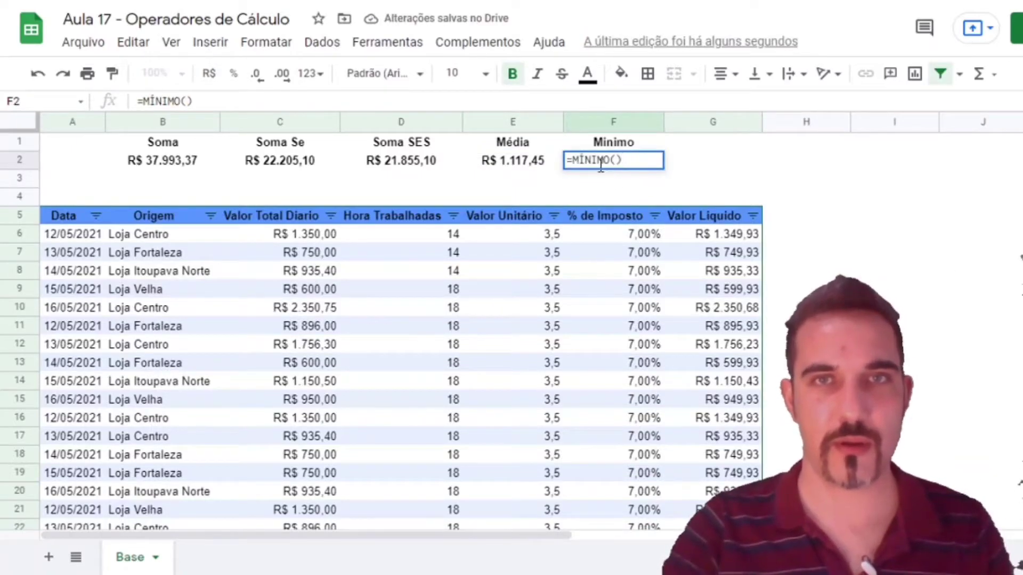
{"action": "key", "text": "BackSpace"}
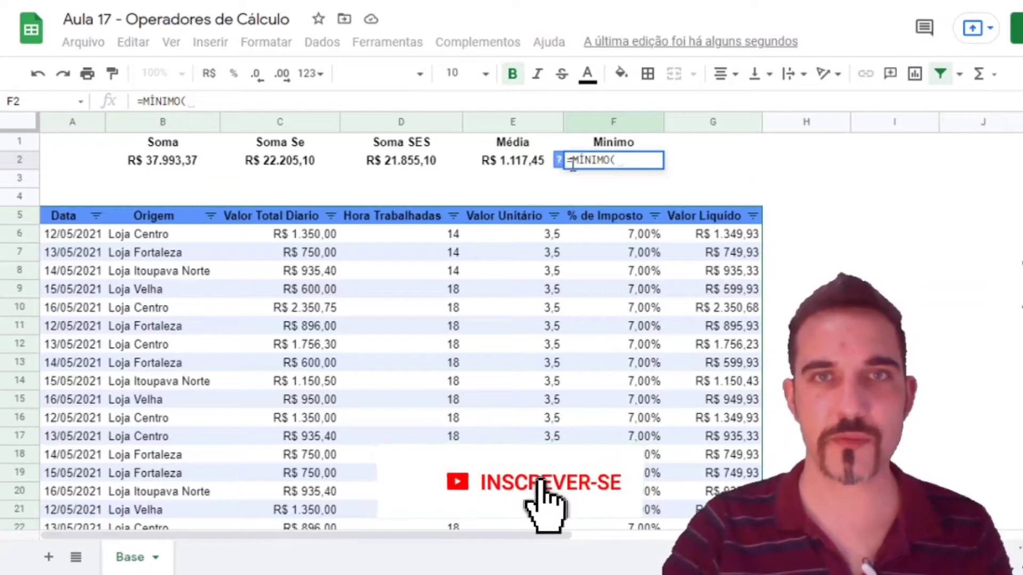
{"action": "left_click", "coordinate": [557, 160]}
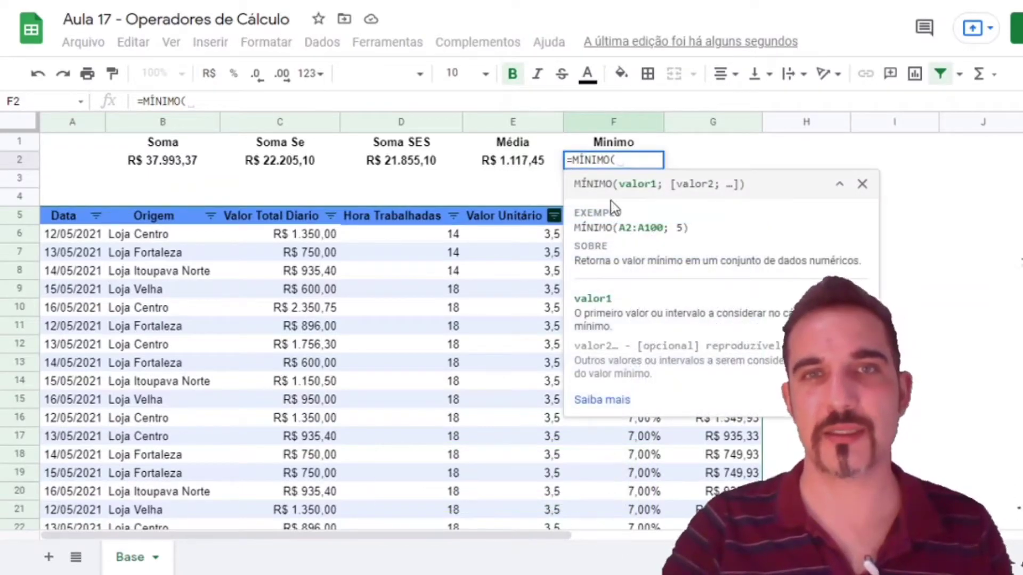
{"action": "left_click_drag", "start_coordinate": [574, 184], "coordinate": [667, 184]}
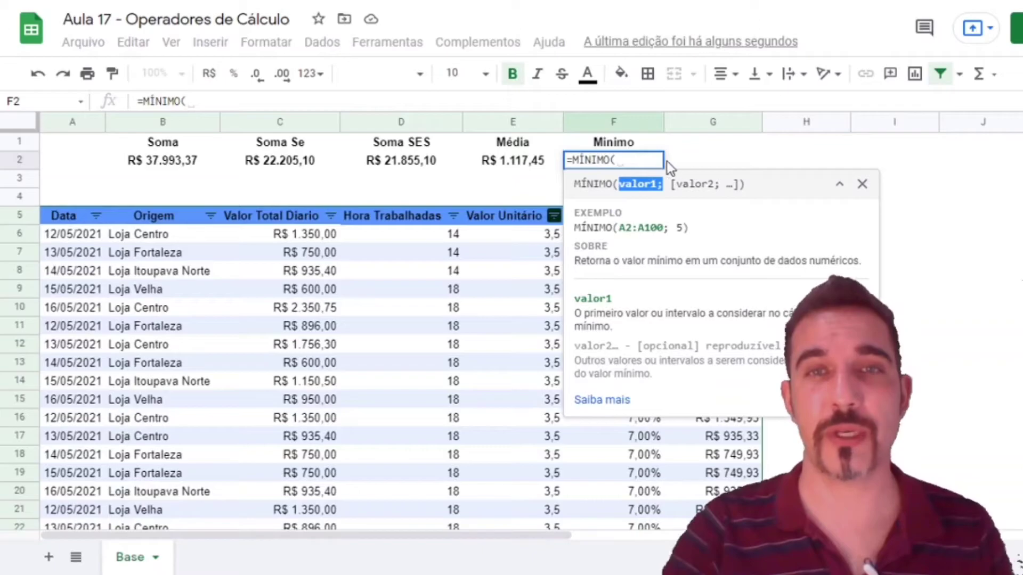
{"action": "left_click_drag", "start_coordinate": [671, 185], "coordinate": [739, 189]}
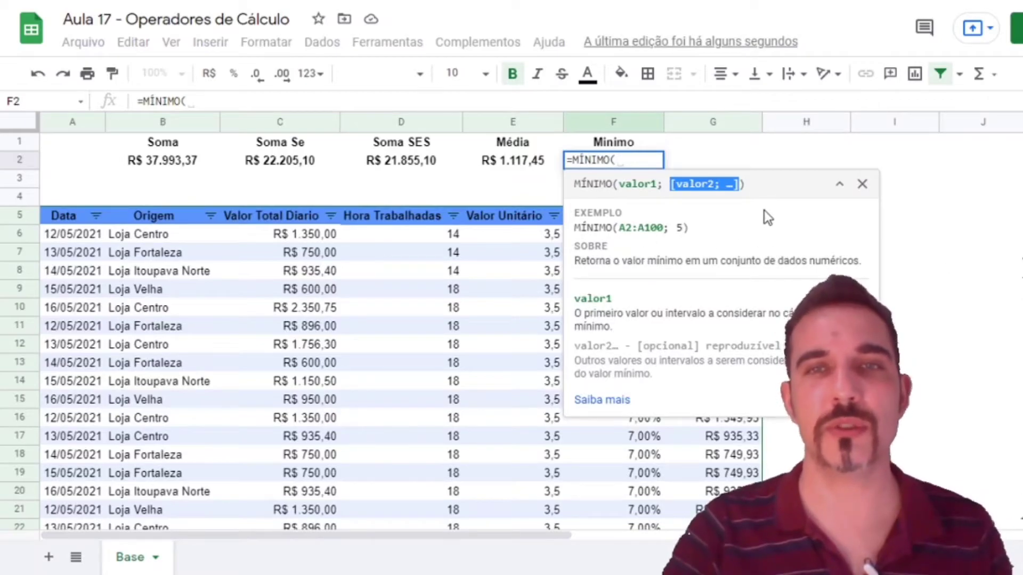
{"action": "left_click", "coordinate": [862, 185]}
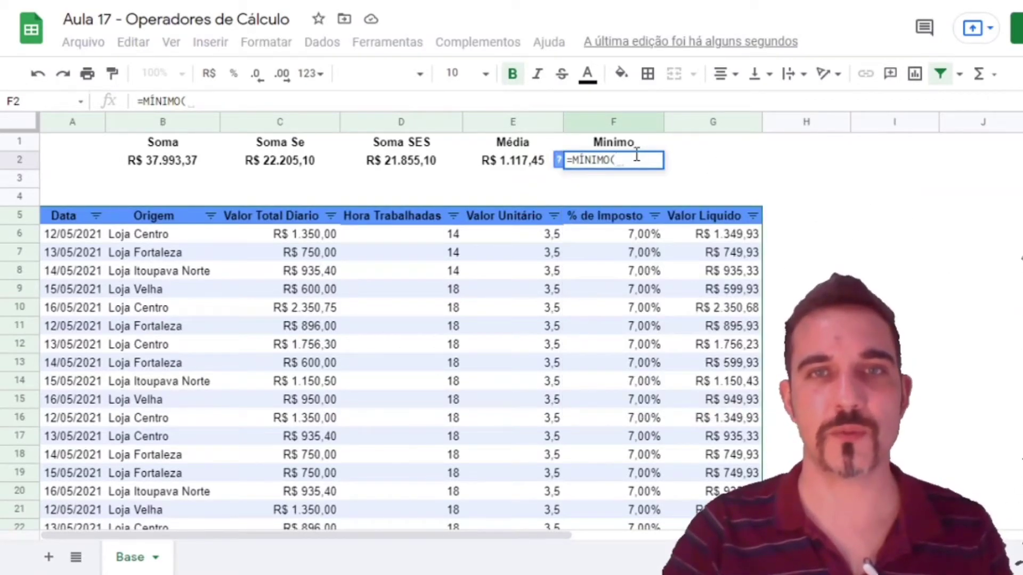
- Complete the MÍNIMO formula in F2 with the Valor Líquido range G6:G39
{"action": "left_click", "coordinate": [730, 237]}
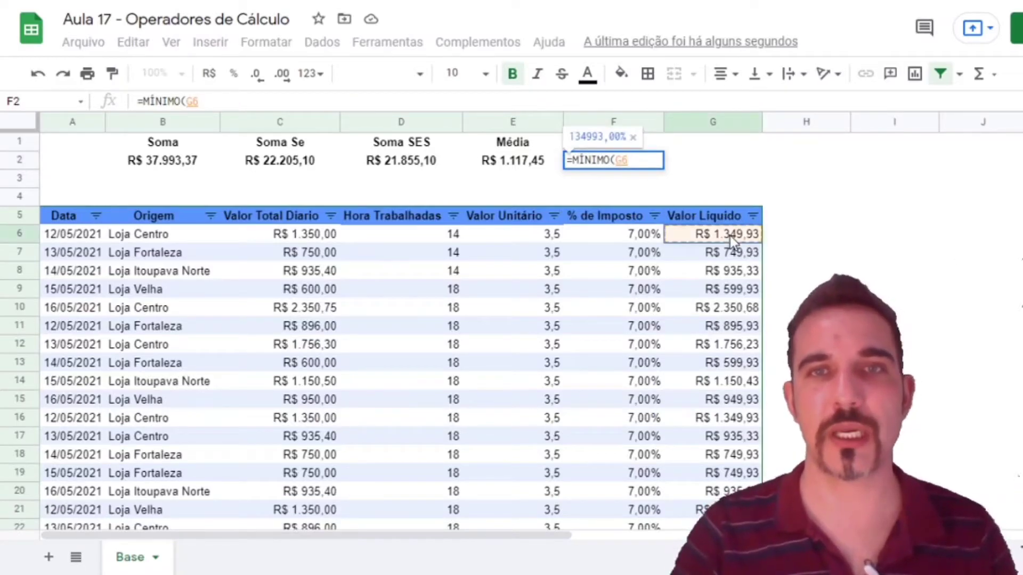
{"action": "key", "text": "ctrl+shift+Down"}
{"action": "type", "text": ")"}
{"action": "key", "text": "Return"}
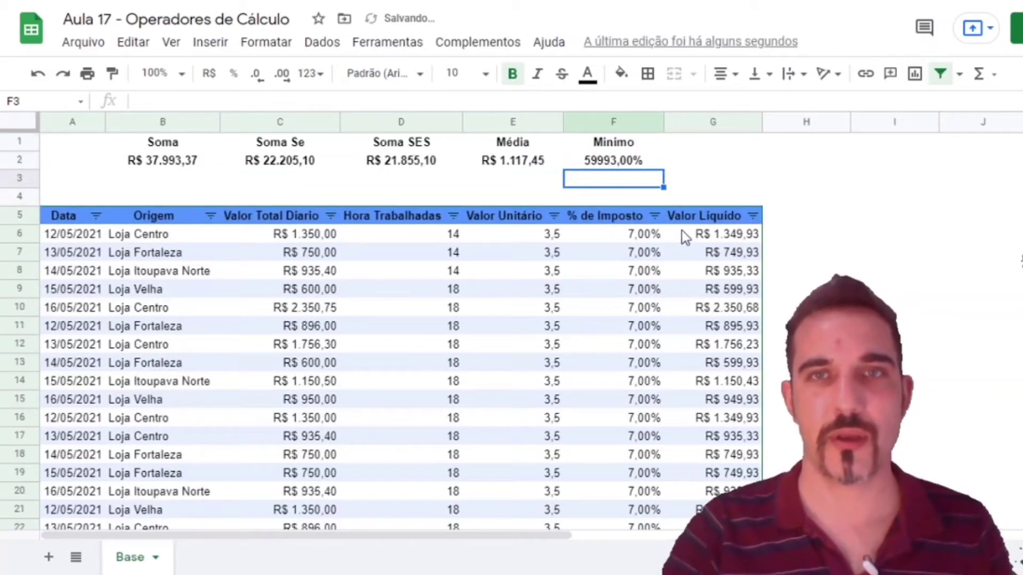
- Copy the currency formatting of the Média result in E2 to the Minimo result in F2
{"action": "left_click", "coordinate": [620, 163]}
{"action": "left_click", "coordinate": [524, 166]}
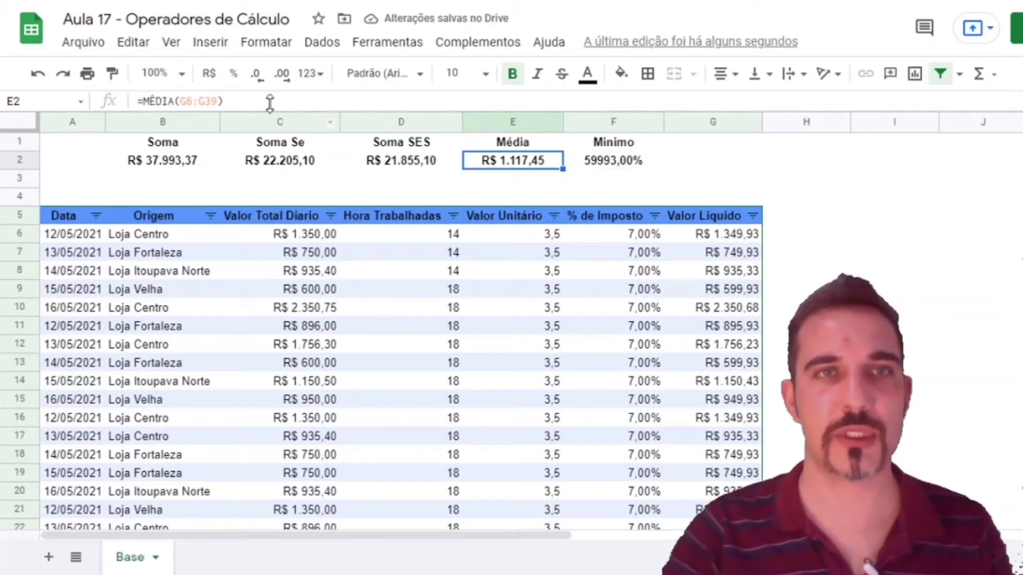
{"action": "left_click", "coordinate": [112, 73]}
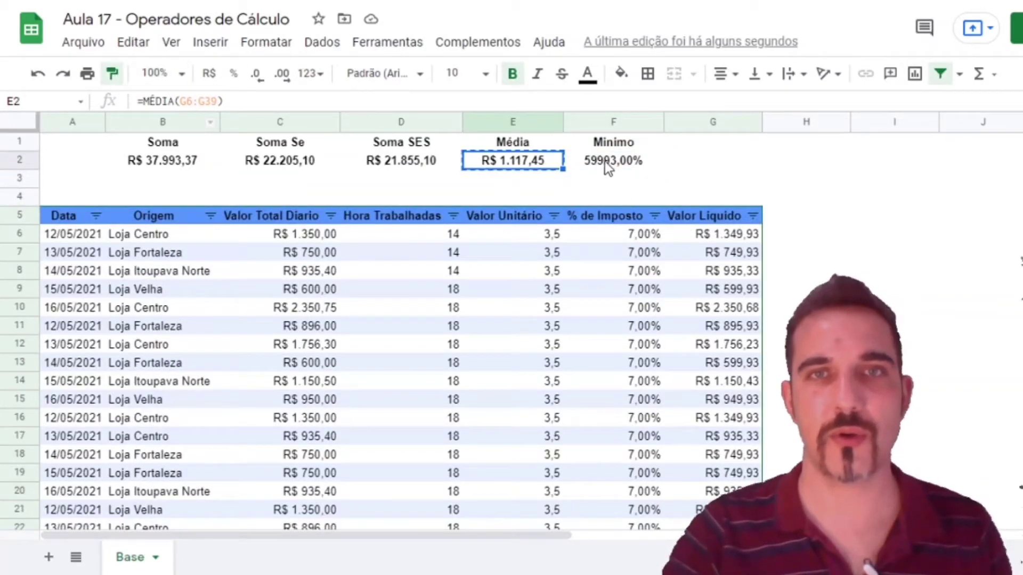
{"action": "left_click", "coordinate": [644, 161]}
{"action": "left_click", "coordinate": [606, 183]}
{"action": "left_click", "coordinate": [622, 160]}
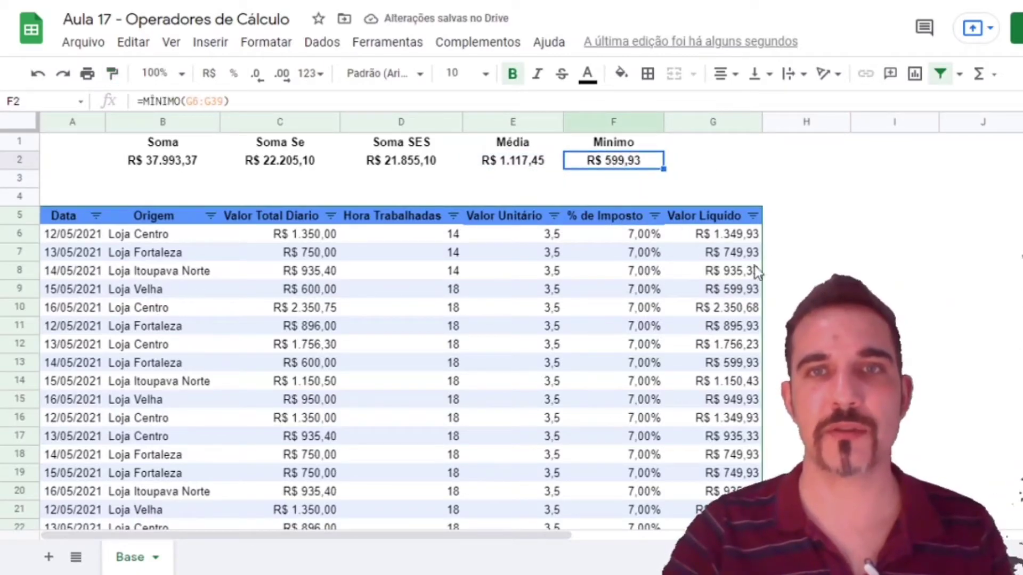
- Sort the table by Valor Líquido from A to Z and select the lowest values in G6:G10
{"action": "left_click", "coordinate": [752, 215]}
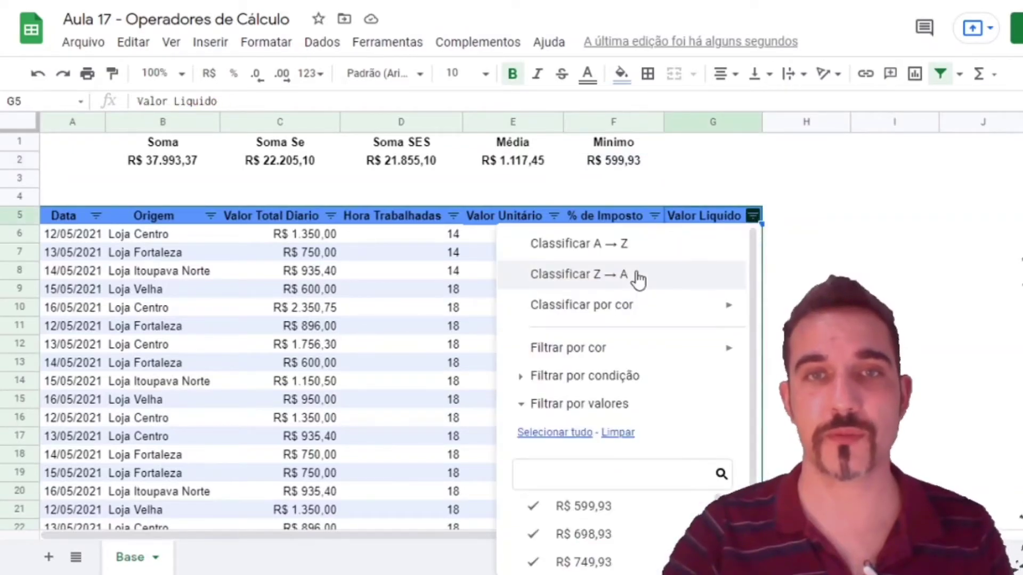
{"action": "left_click", "coordinate": [598, 245]}
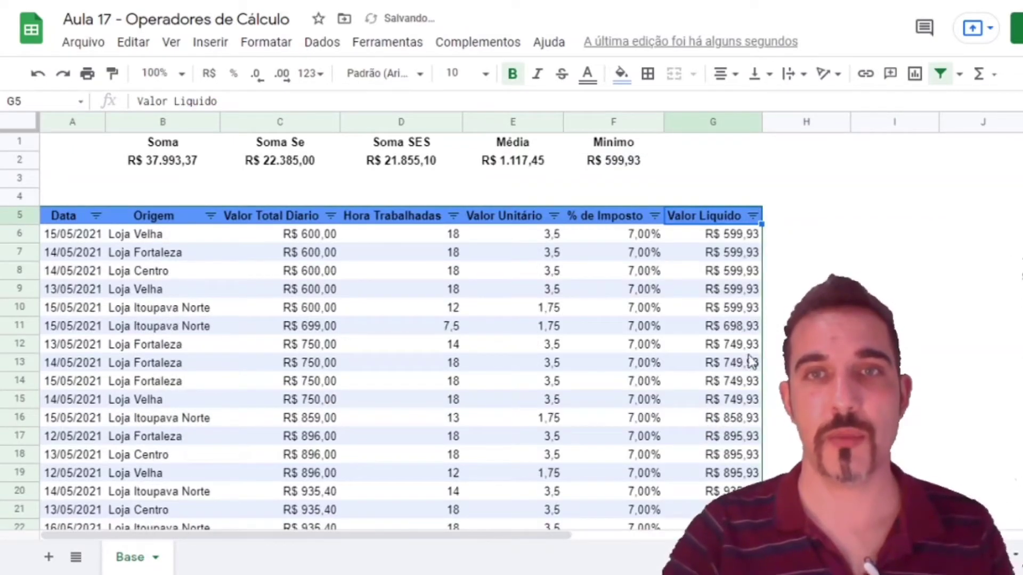
{"action": "left_click", "coordinate": [728, 241]}
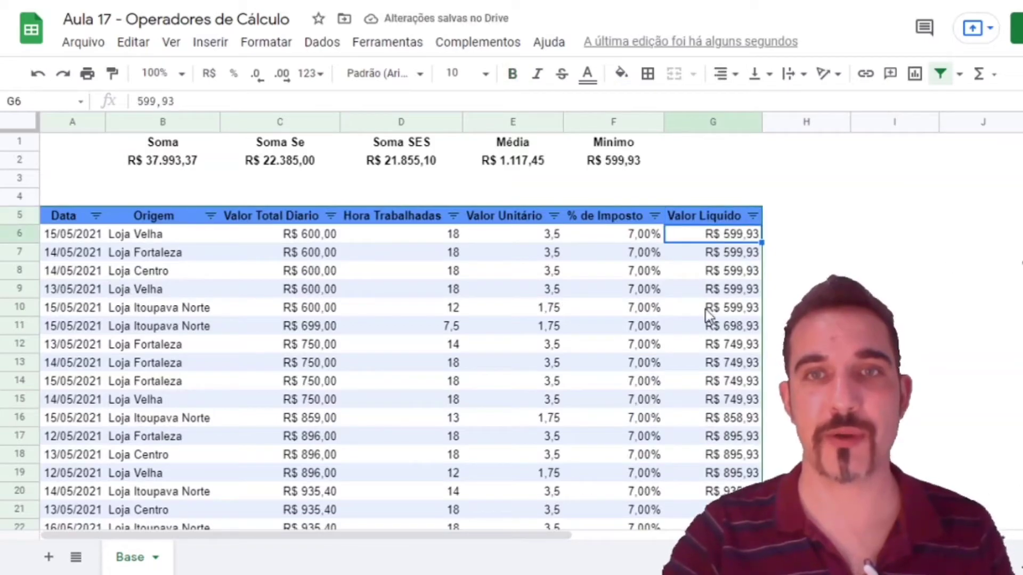
{"action": "left_click_drag", "start_coordinate": [724, 308], "coordinate": [726, 240]}
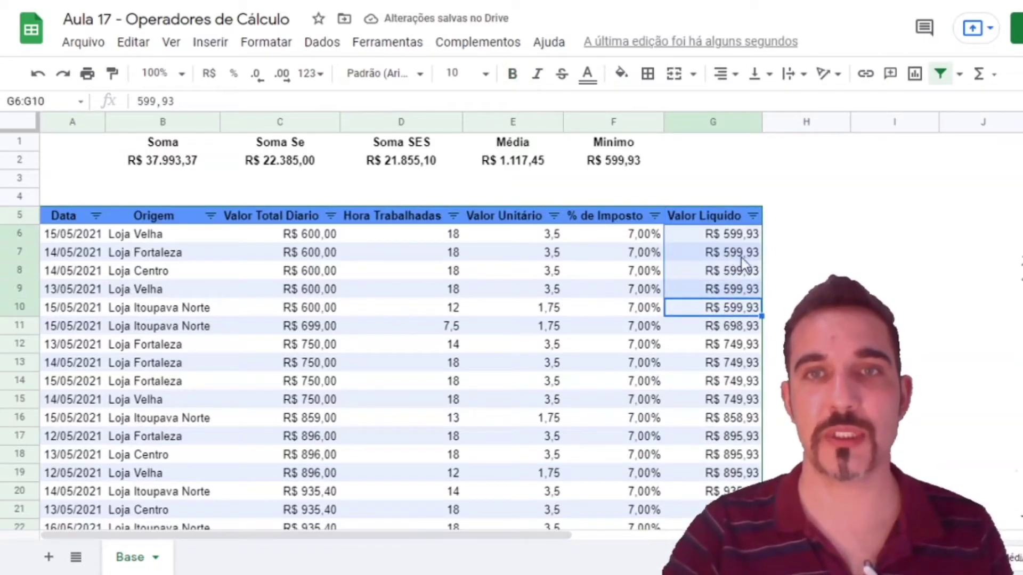
- Copy the Minimo heading's formatting to G1, enter the heading Máximo there, and select G2 for its formula
{"action": "left_click", "coordinate": [614, 146]}
{"action": "left_click", "coordinate": [112, 75]}
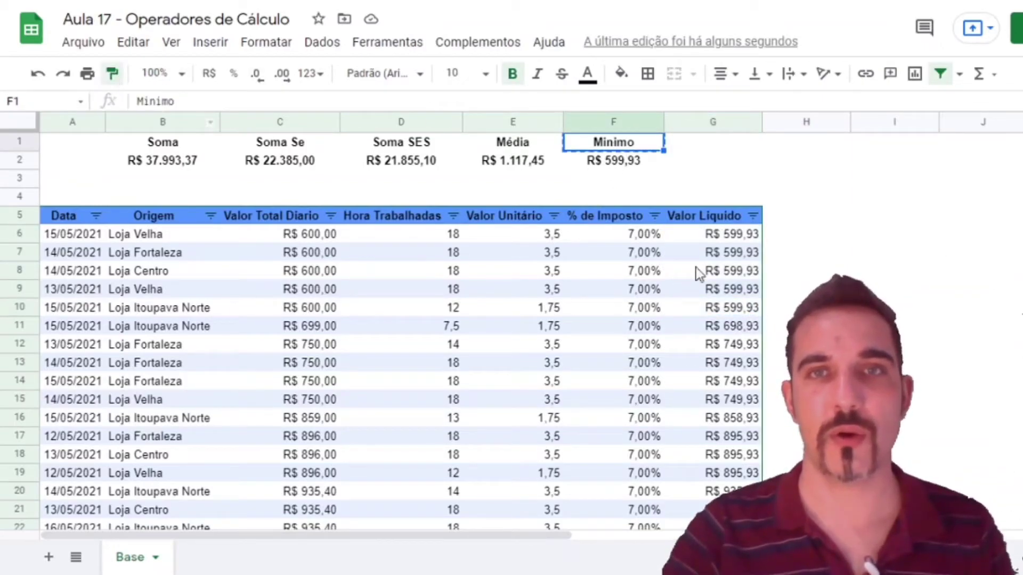
{"action": "left_click", "coordinate": [708, 142]}
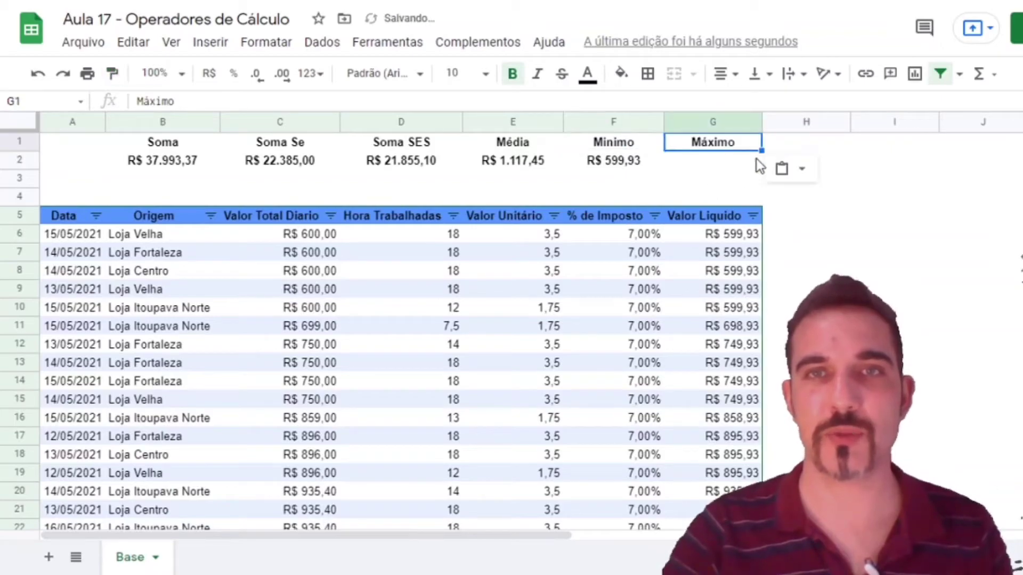
{"action": "left_click", "coordinate": [696, 167]}
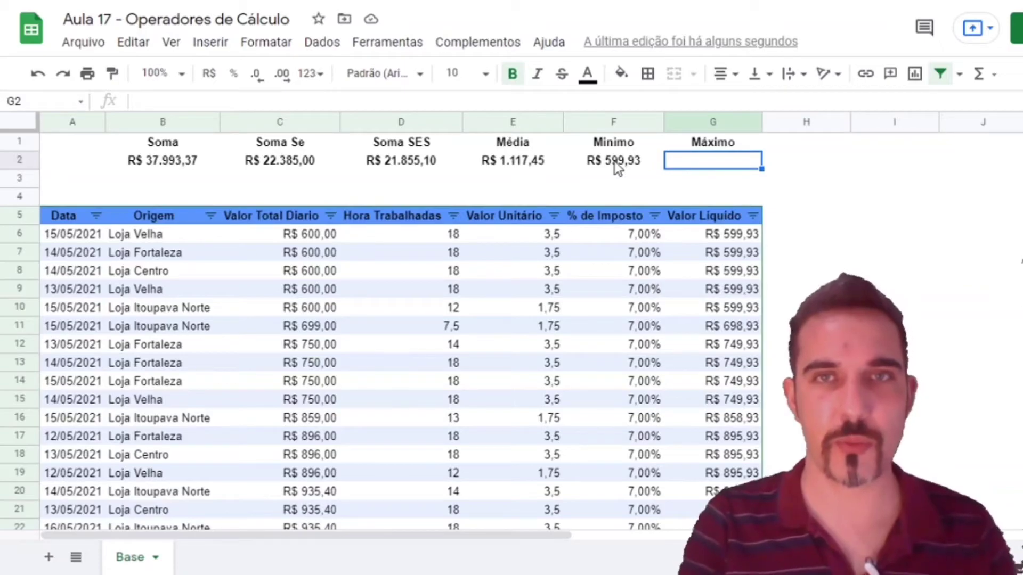
- Enter a MÁXIMO formula in G2 over the Valor Líquido range G6:G39
{"action": "type", "text": "=máximo"}
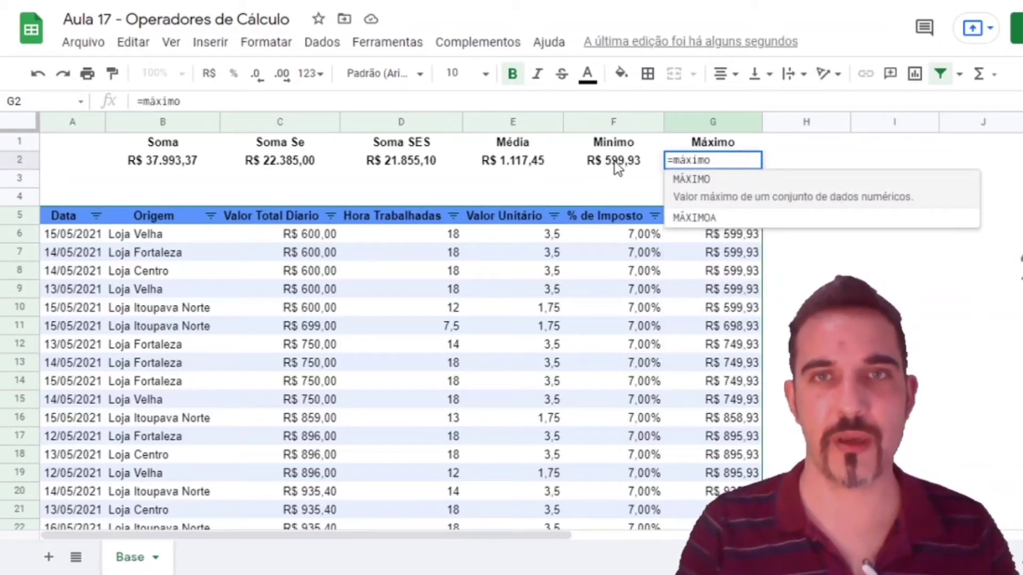
{"action": "key", "text": "Tab"}
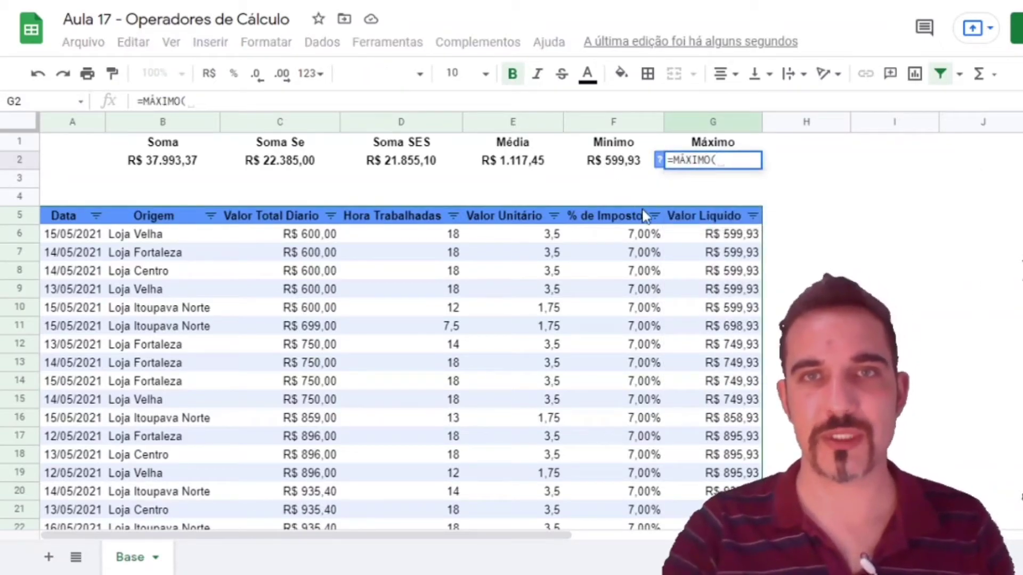
{"action": "left_click", "coordinate": [660, 162]}
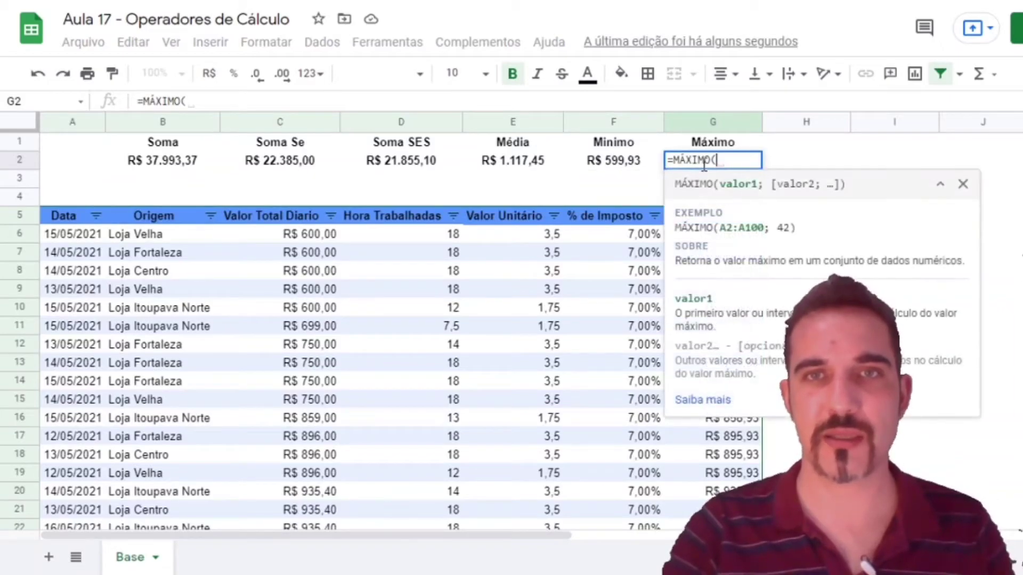
{"action": "left_click_drag", "start_coordinate": [724, 182], "coordinate": [809, 185]}
{"action": "left_click", "coordinate": [959, 186]}
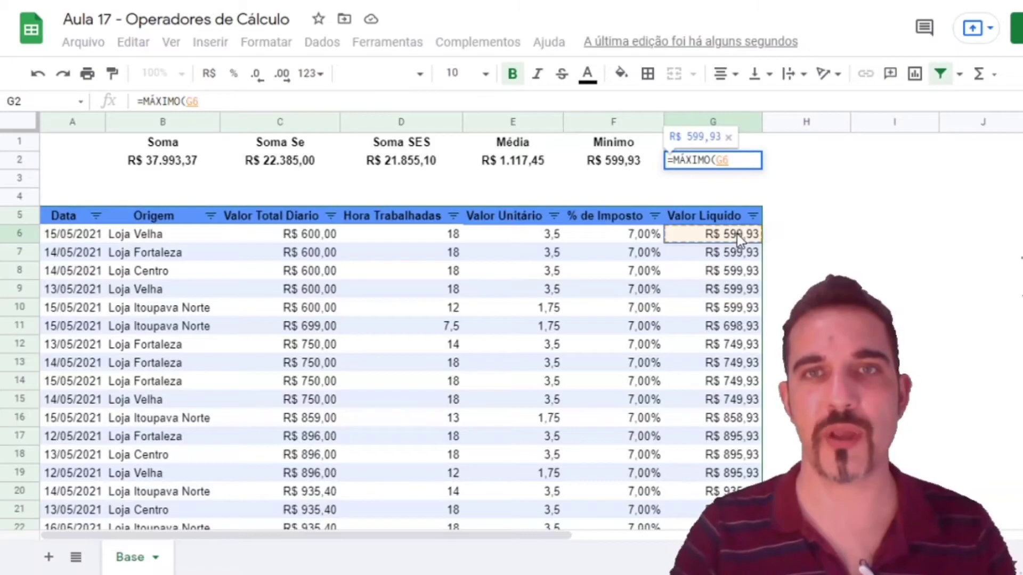
{"action": "key", "text": "ctrl+shift+Down"}
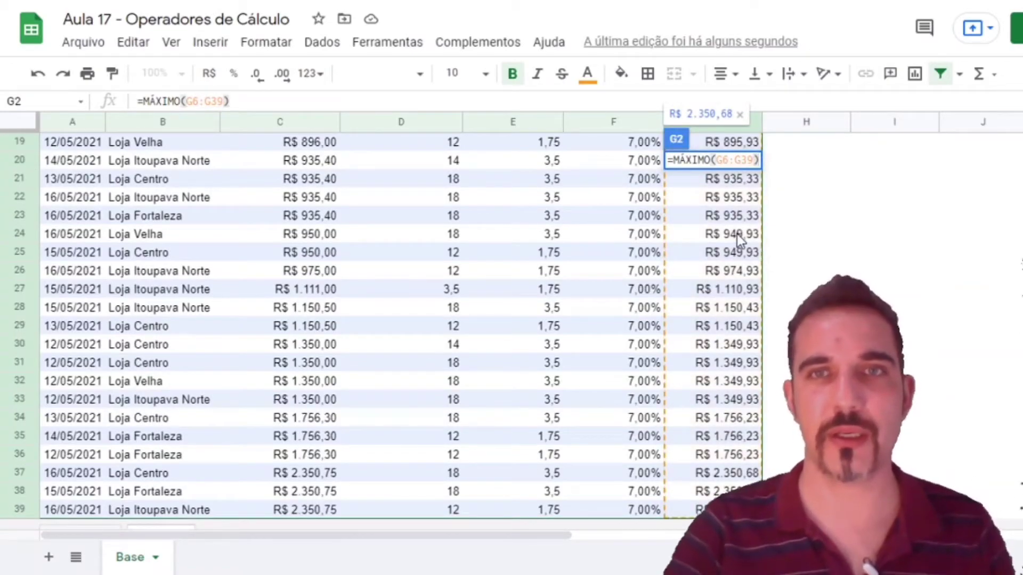
{"action": "key", "text": "Return"}
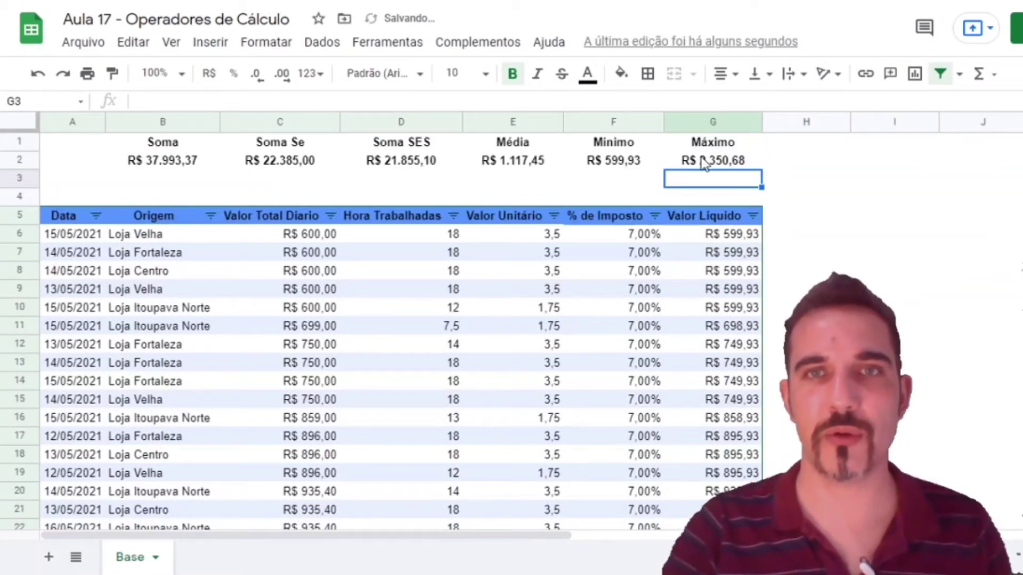
{"action": "left_click", "coordinate": [711, 160]}
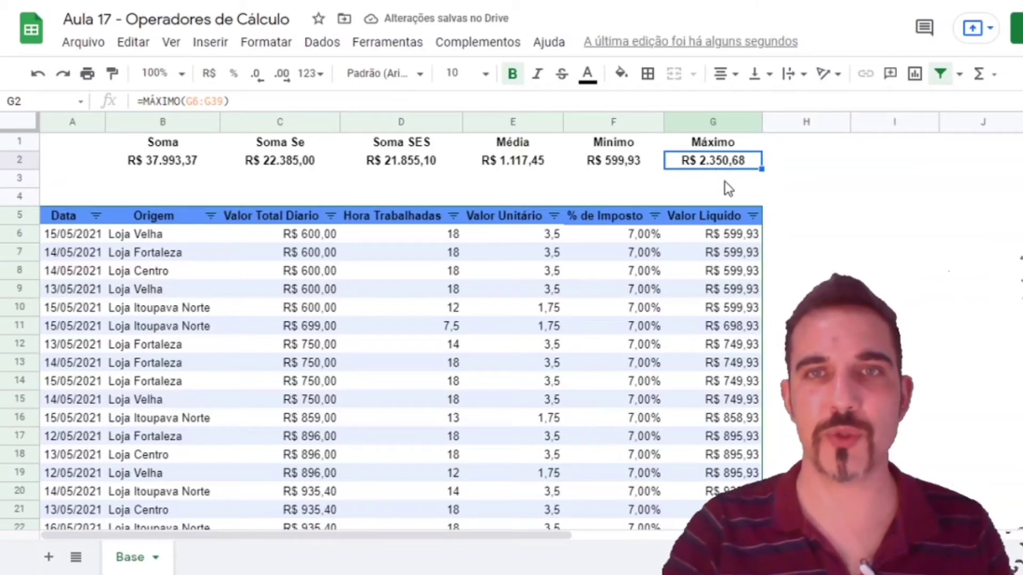
- Sort the table by Valor Líquido from Z to A and compare the highest values in G6:G8 with the Máximo result in G2
{"action": "left_click", "coordinate": [752, 216]}
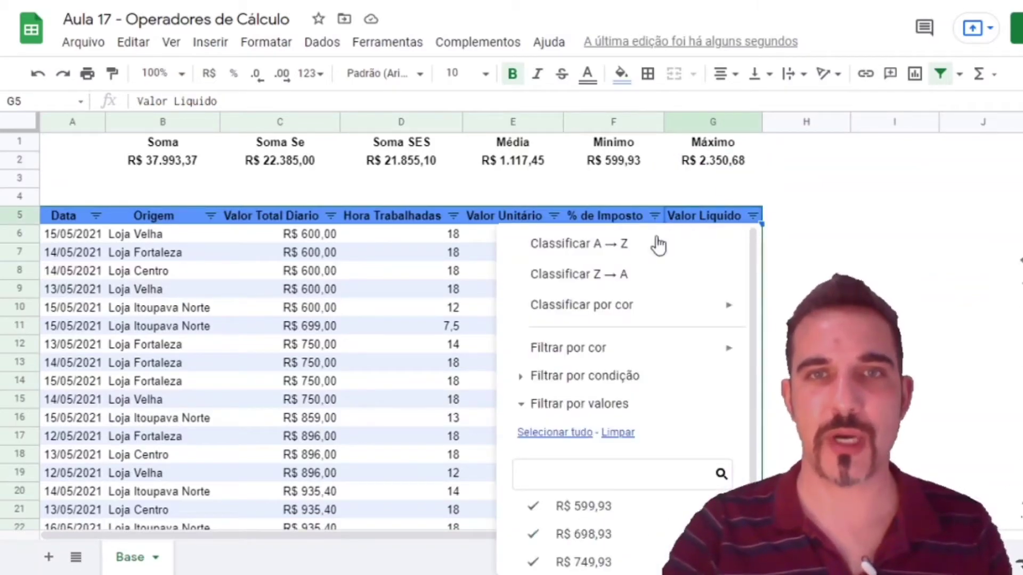
{"action": "left_click", "coordinate": [629, 281]}
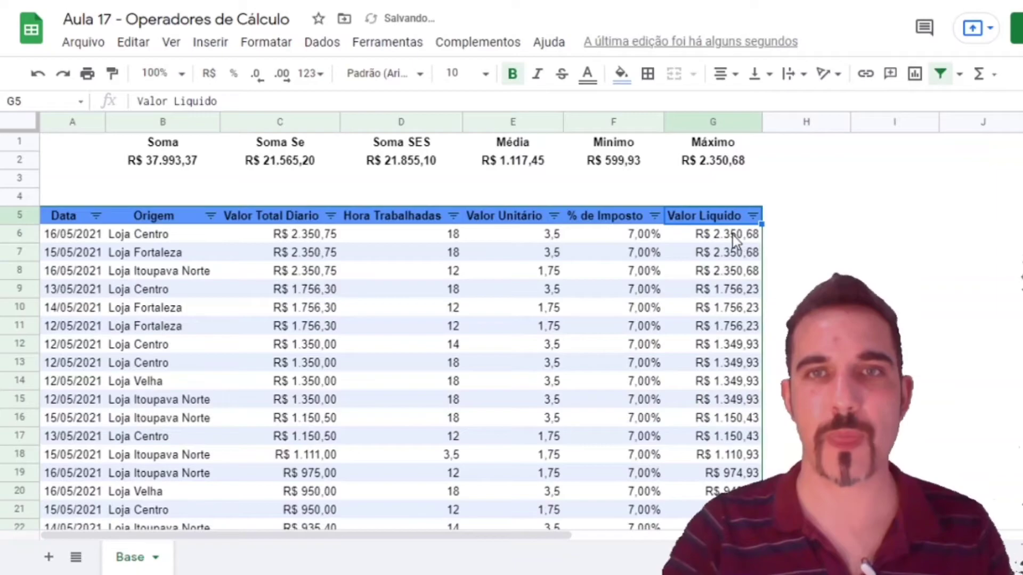
{"action": "left_click", "coordinate": [734, 237]}
{"action": "left_click_drag", "start_coordinate": [731, 272], "coordinate": [725, 228]}
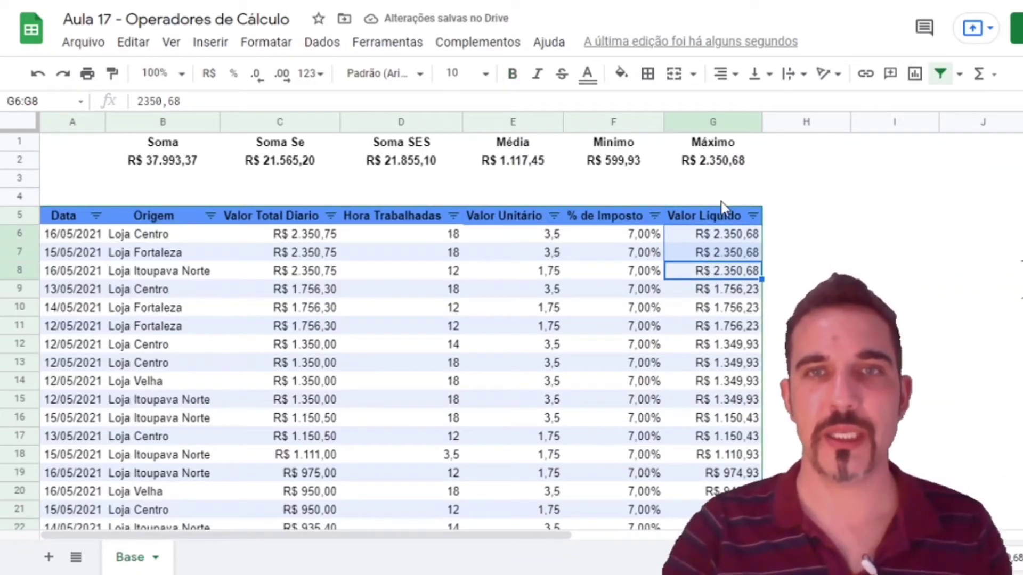
{"action": "left_click", "coordinate": [714, 161]}
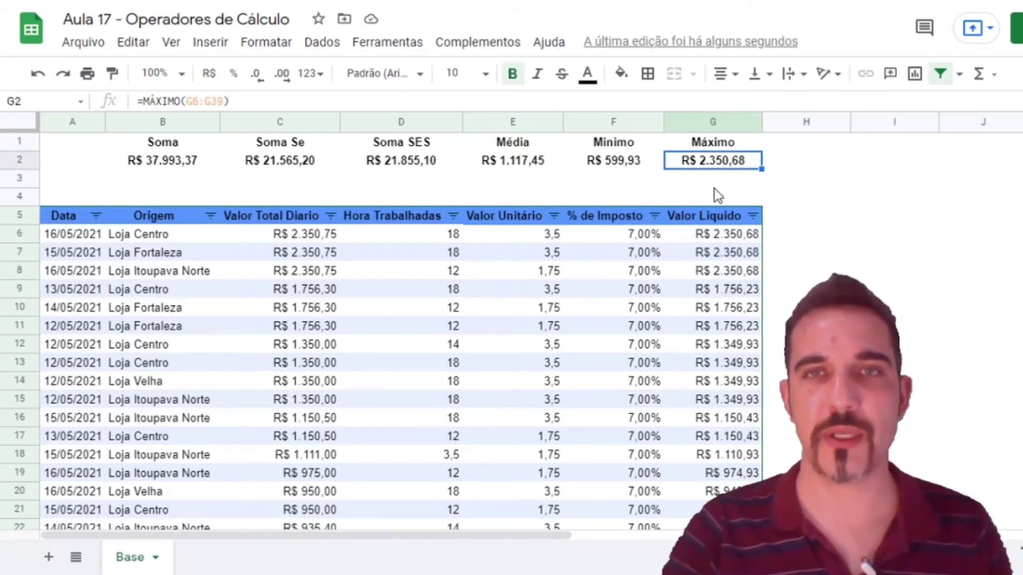
- Review the Soma, Soma Se and Soma SES formulas in B2, C2 and D2
{"action": "left_click", "coordinate": [75, 150]}
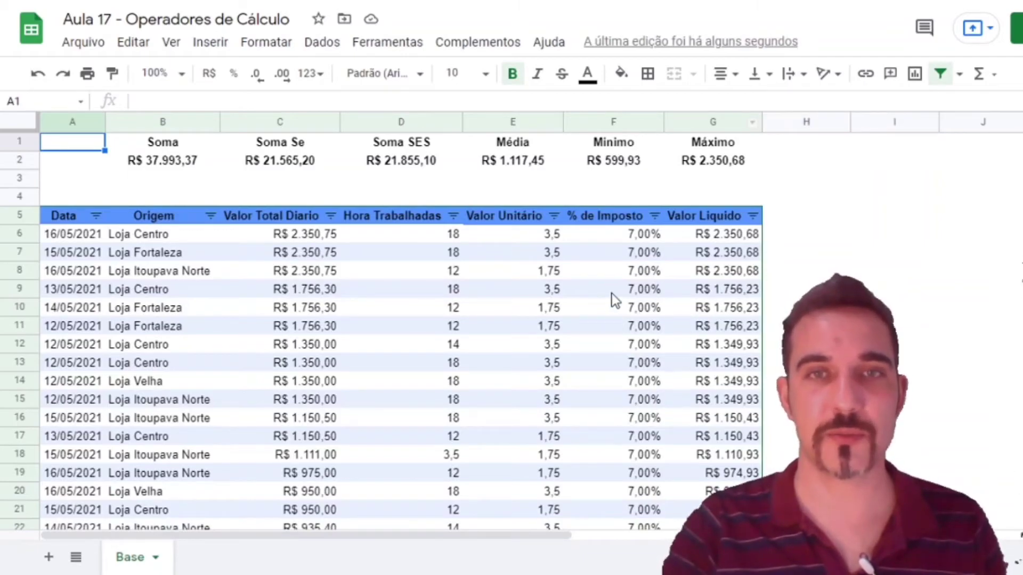
{"action": "left_click", "coordinate": [191, 178]}
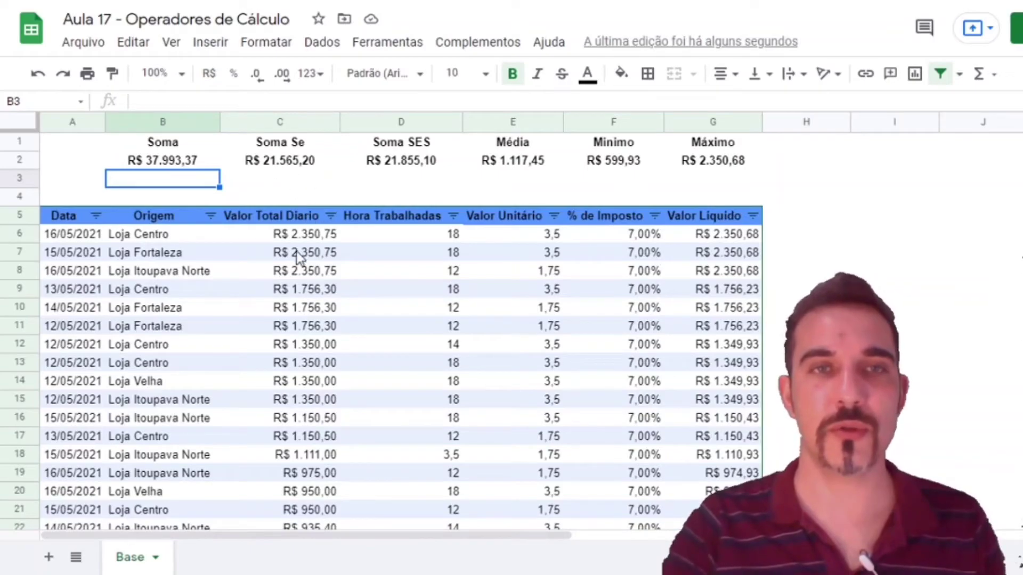
{"action": "left_click_drag", "start_coordinate": [194, 162], "coordinate": [239, 162]}
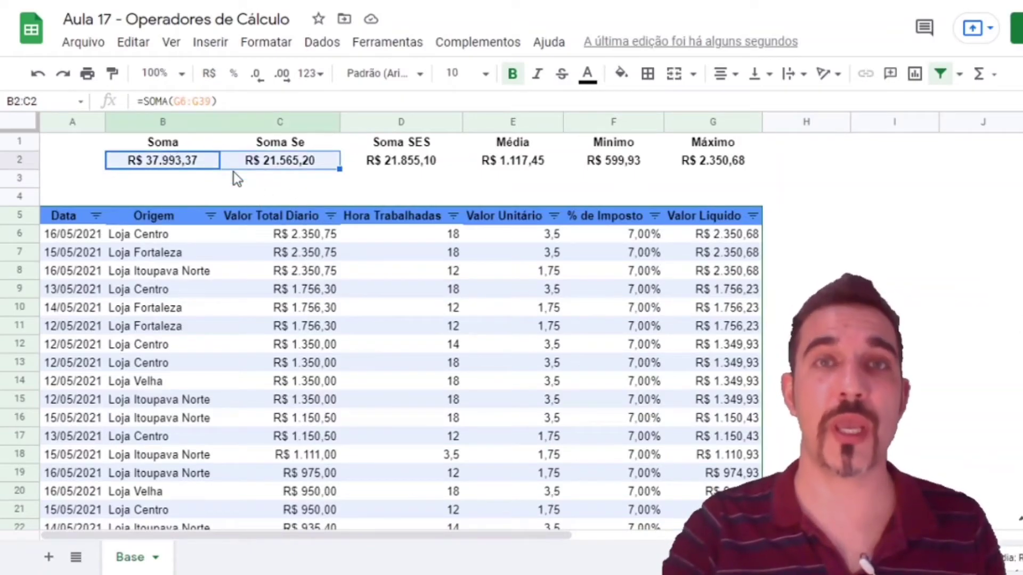
{"action": "left_click", "coordinate": [361, 161]}
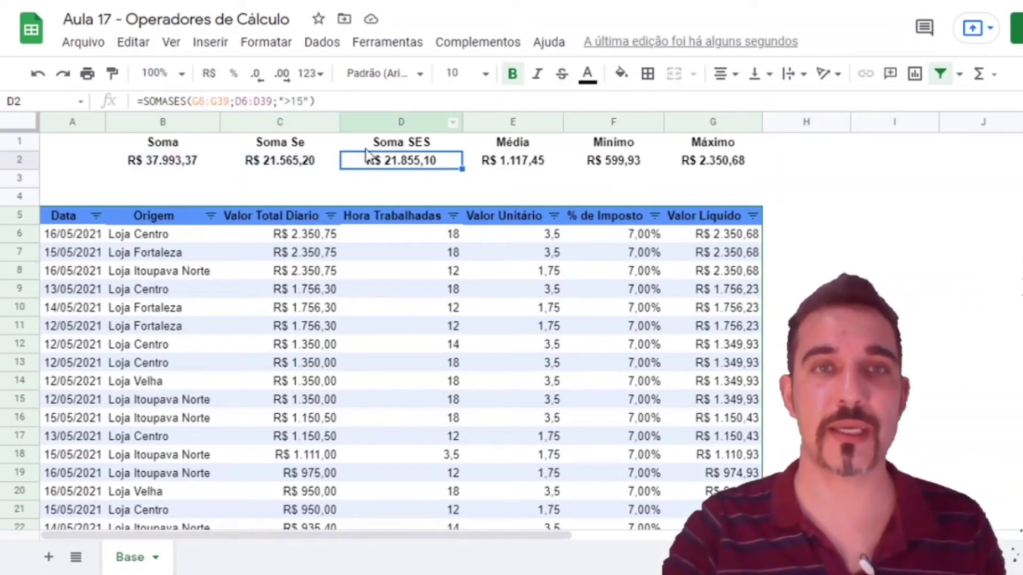
- Select the Valor Líquido values G6:G39 and check their quick summary statistics against the formula results in row 2
{"action": "key", "text": "Down"}
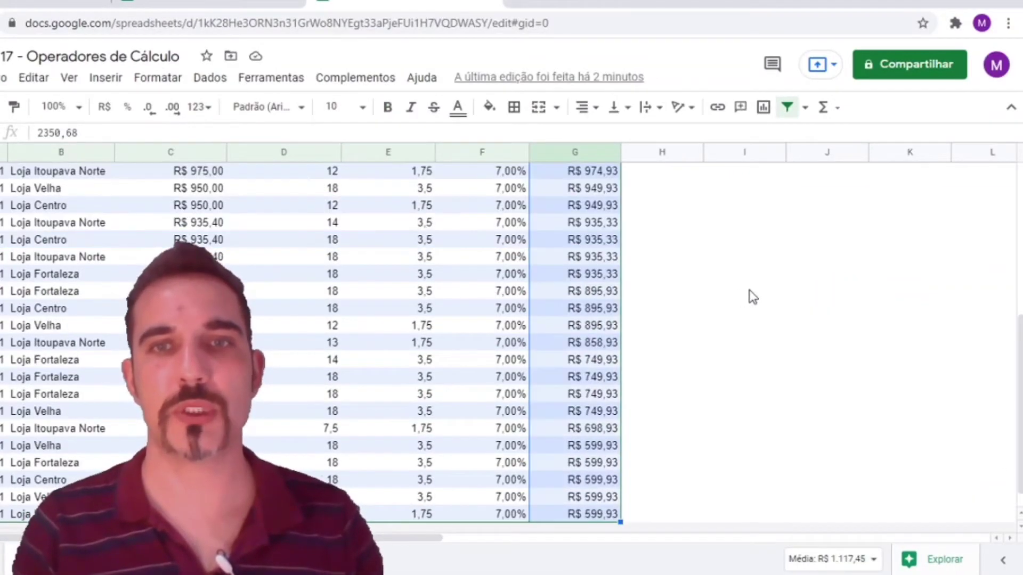
{"action": "key", "text": "ctrl+shift+Down"}
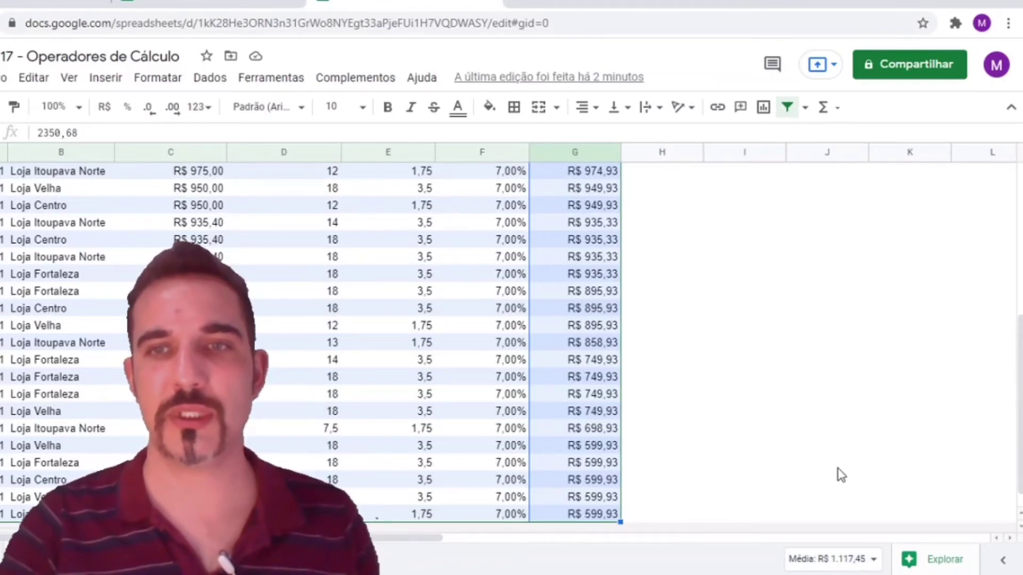
{"action": "scroll", "coordinate": [834, 467], "scroll_direction": "up", "scroll_amount": 8}
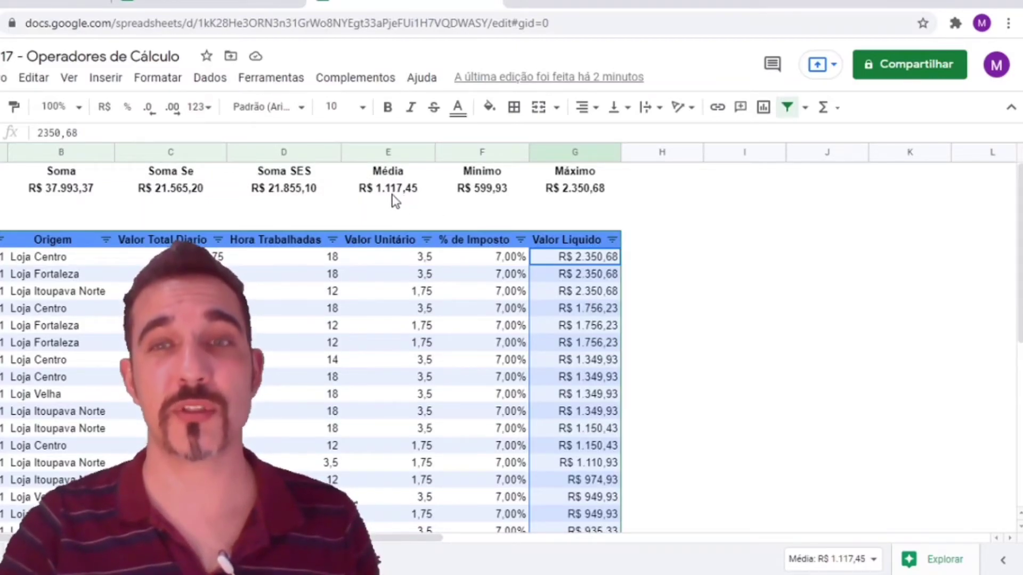
{"action": "left_click", "coordinate": [872, 563]}
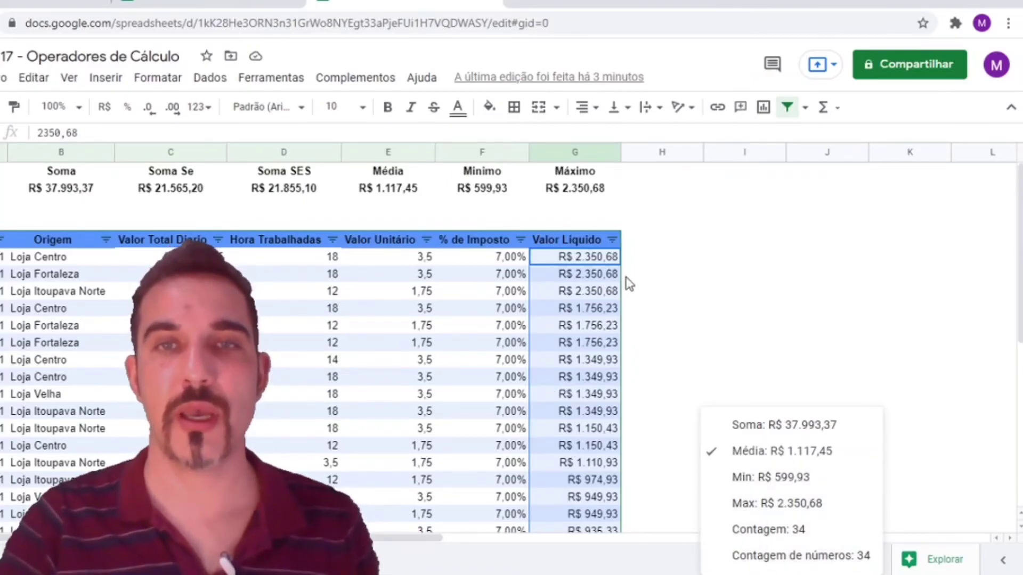
{"action": "left_click", "coordinate": [482, 207]}
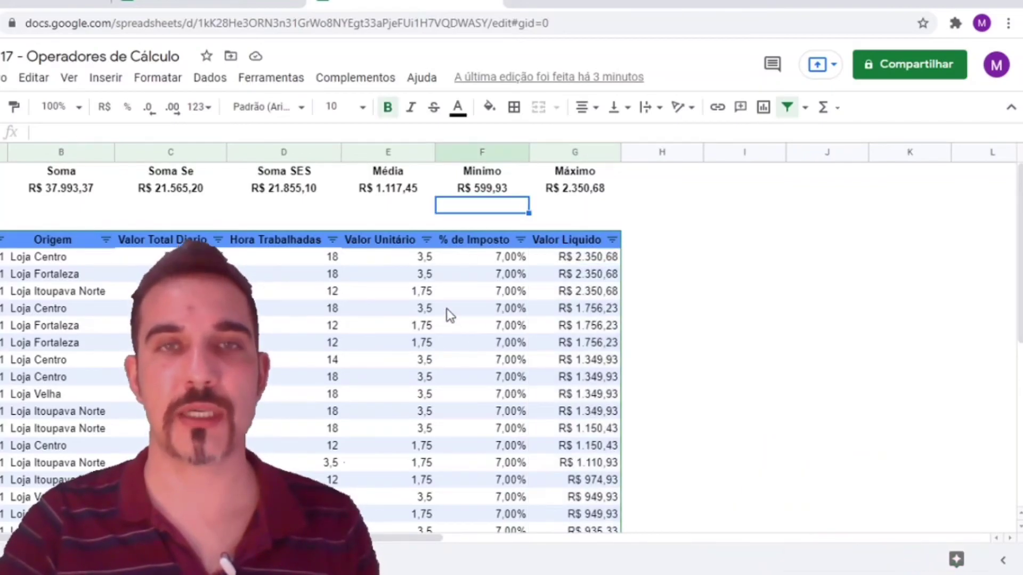